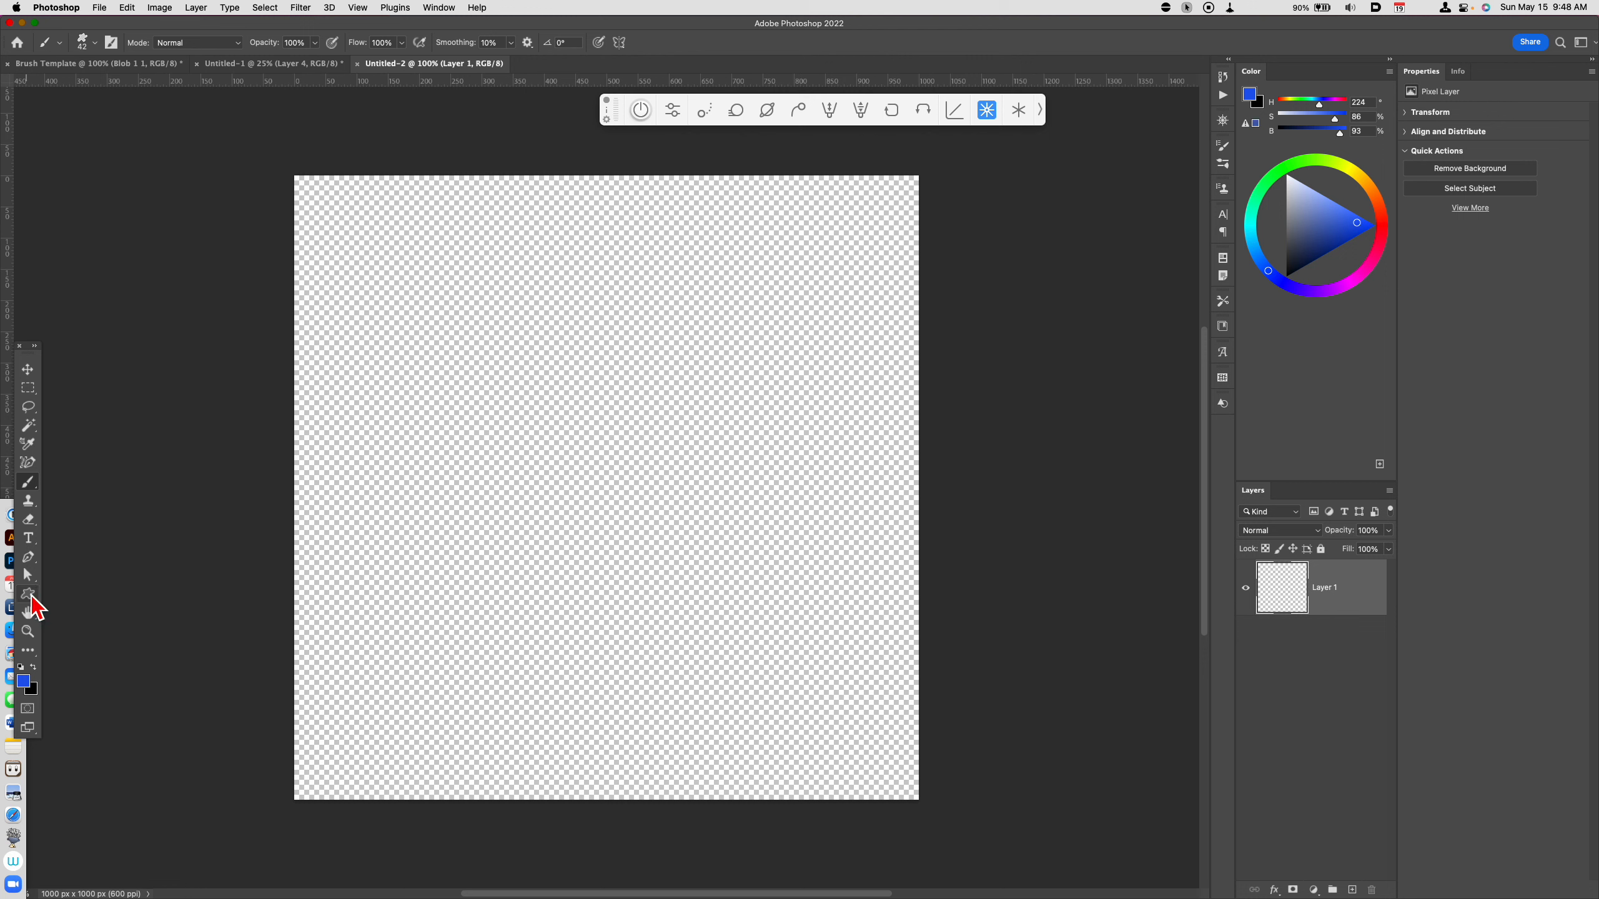
Step: Choose the Custom Shape tool and pick the flower with separate petals, fourth in the second row of the Flowers set
drag(31, 596, 139, 655)
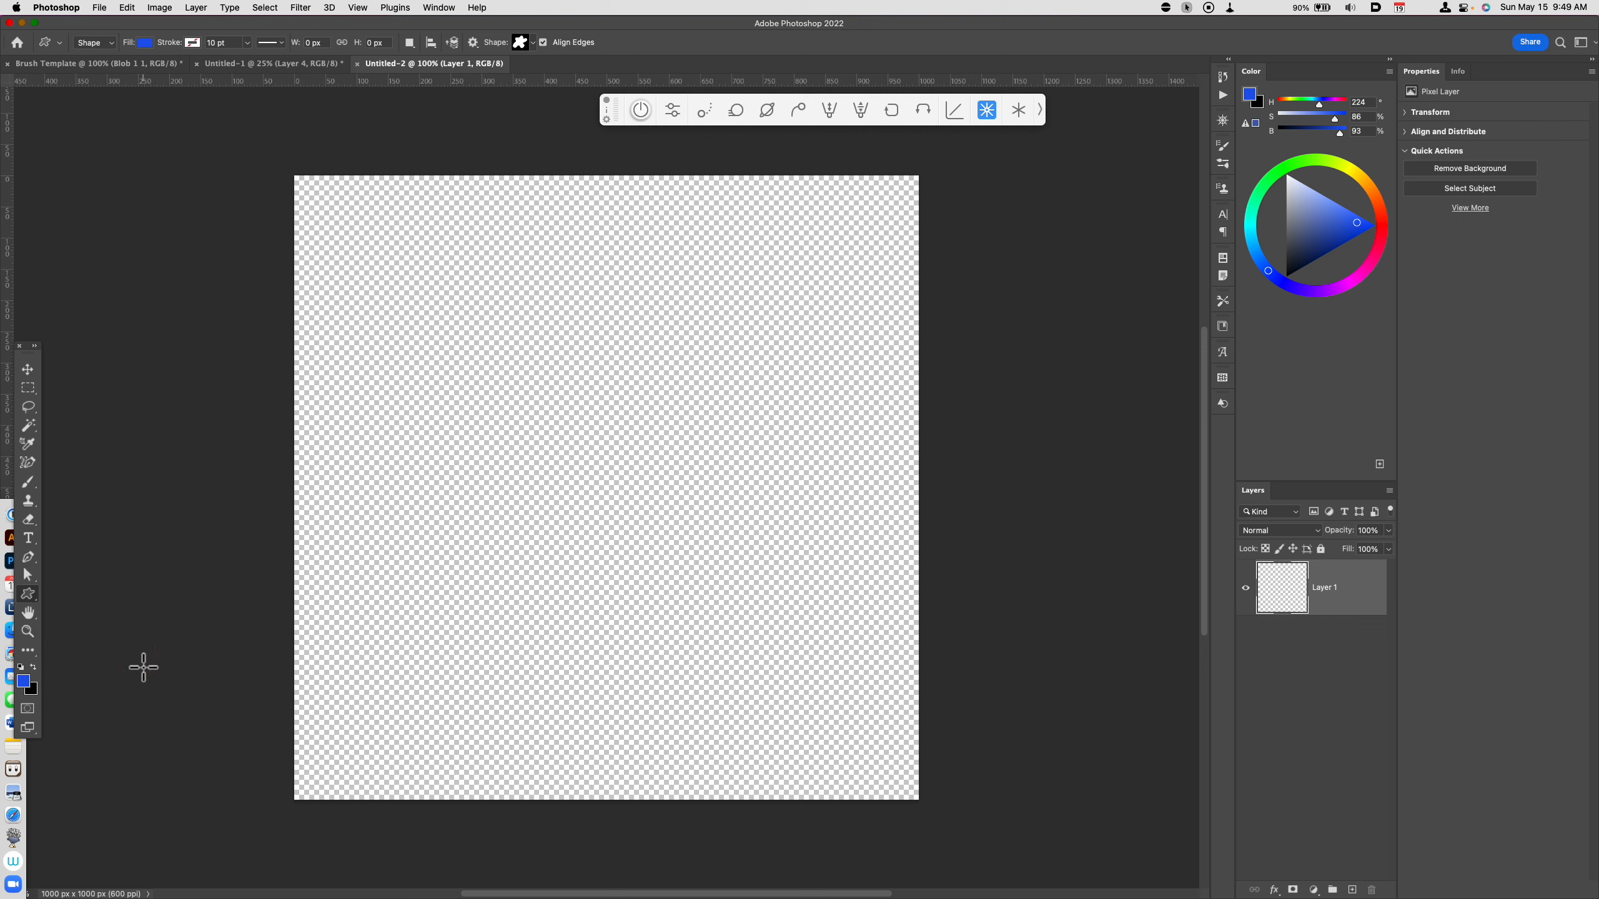
click(532, 43)
click(435, 123)
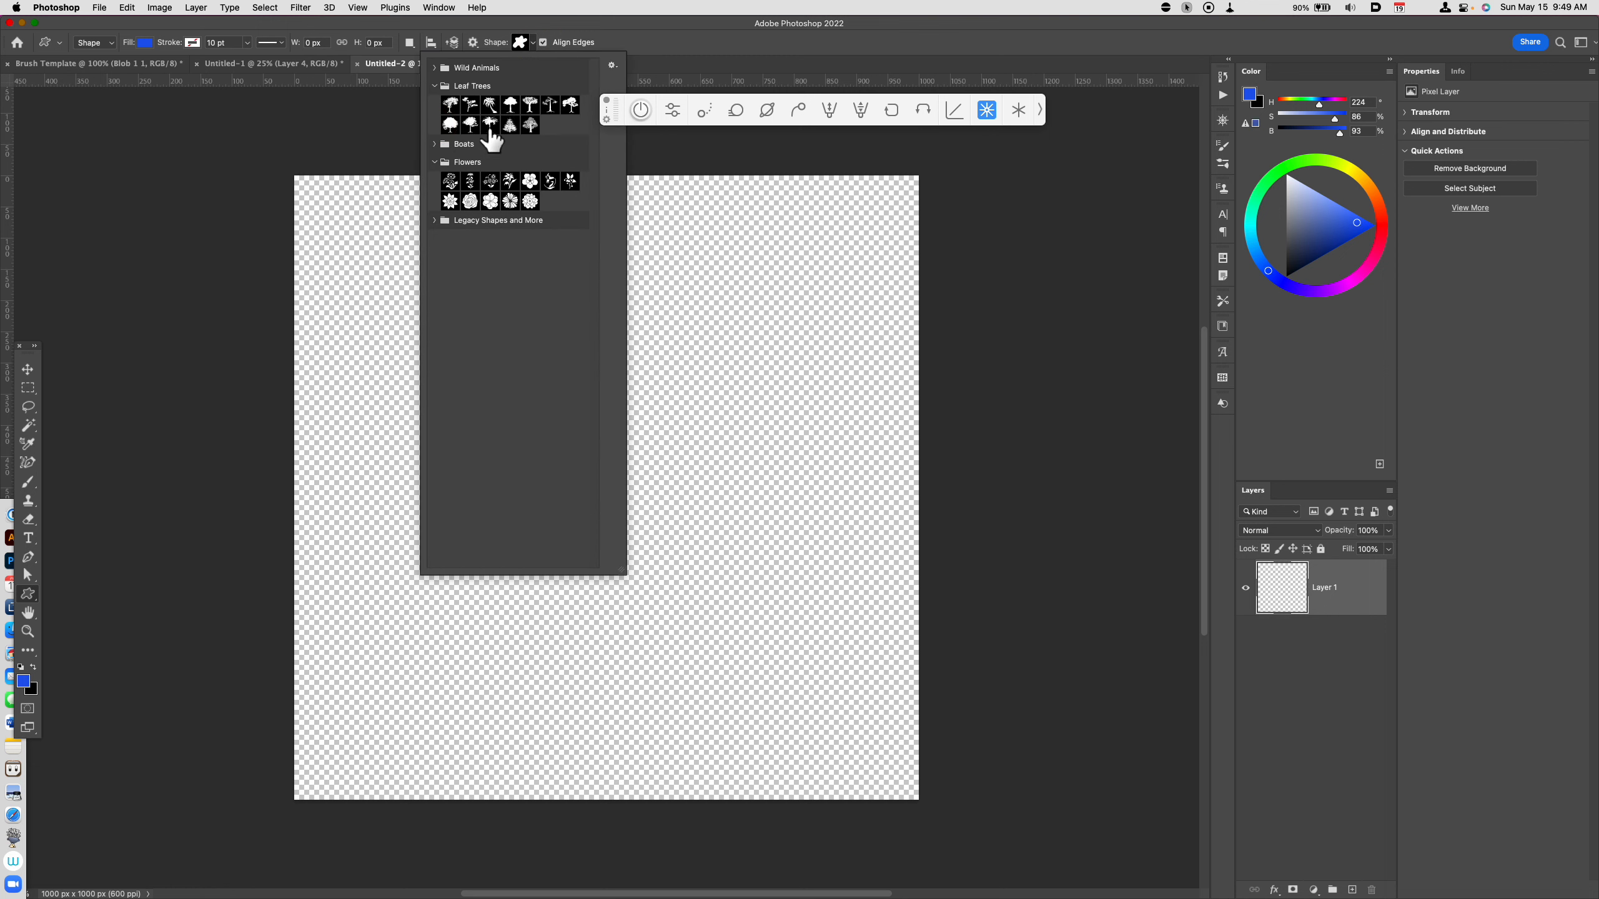
click(434, 86)
click(432, 123)
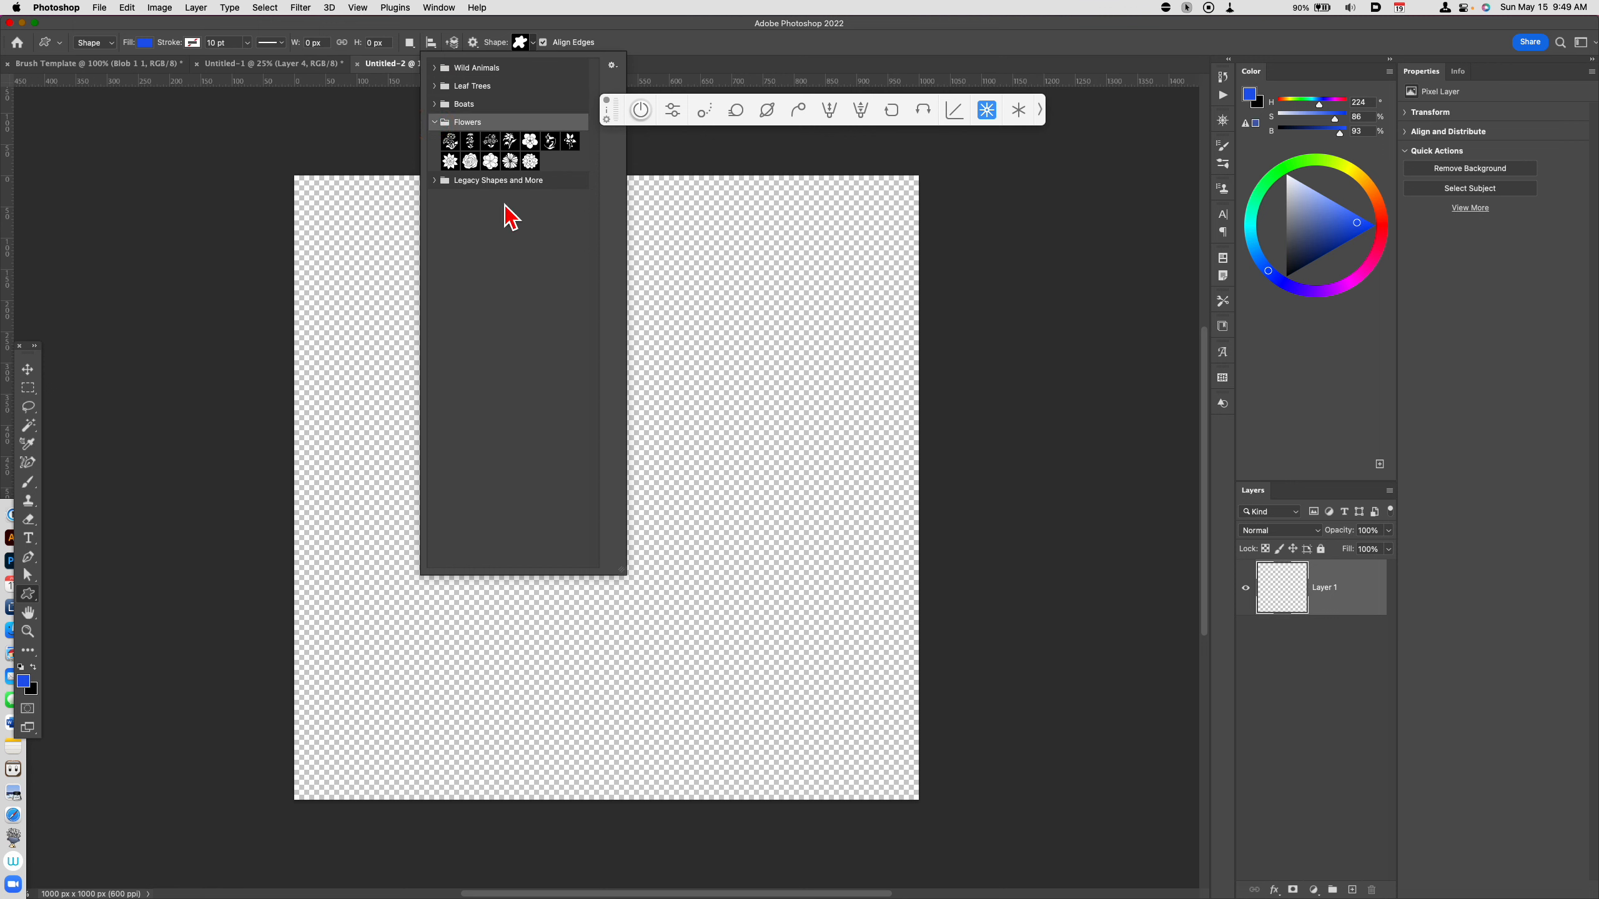
click(437, 181)
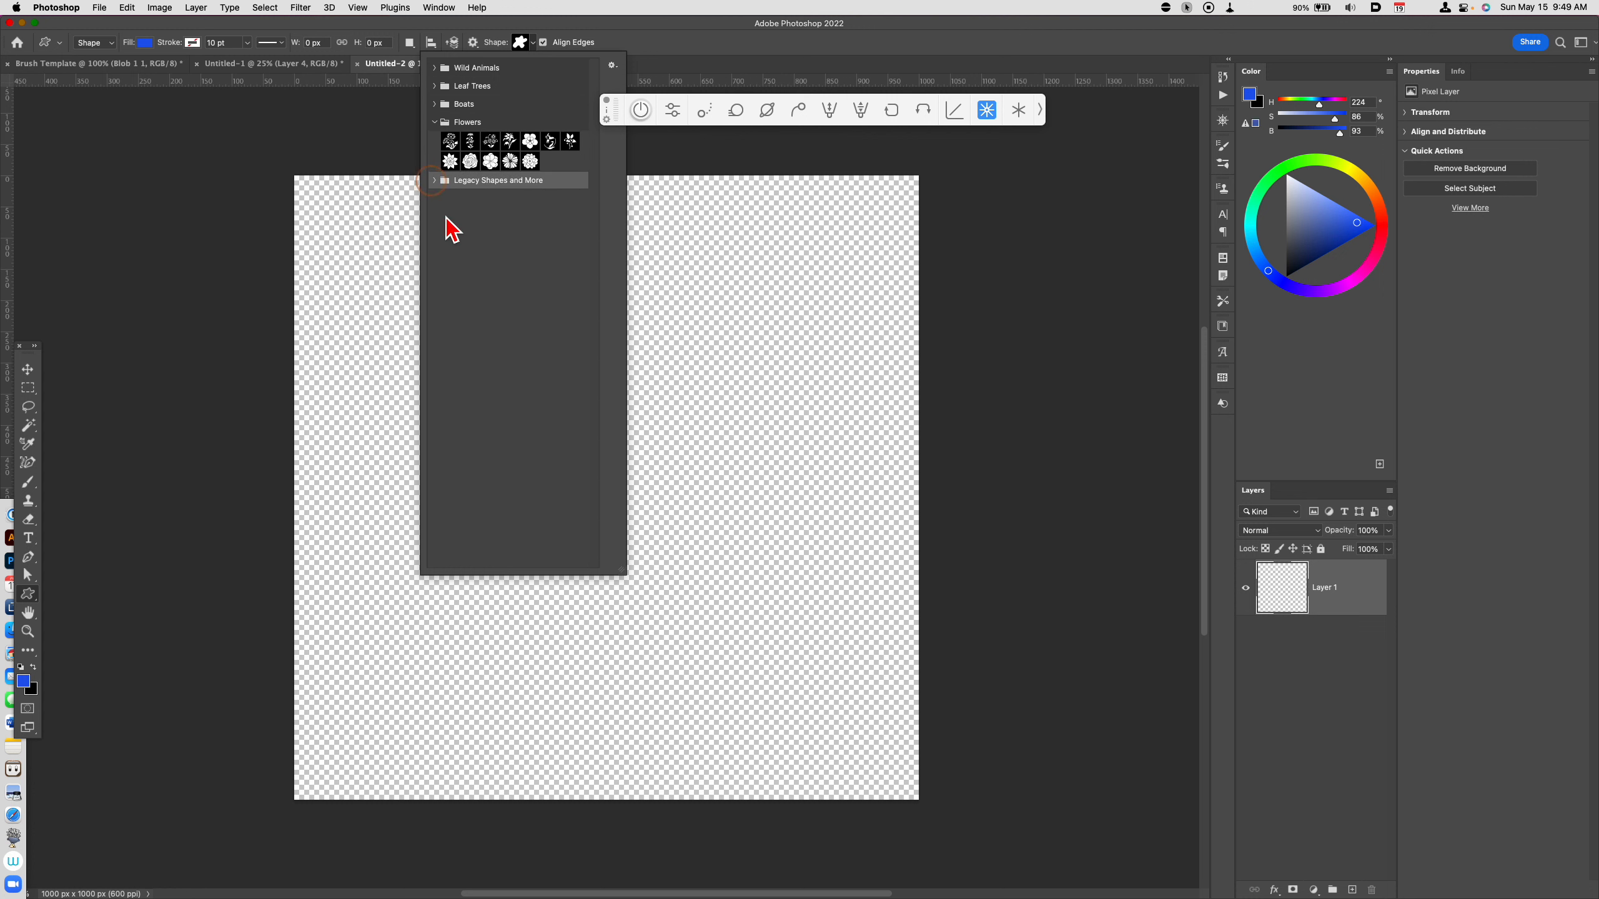
click(612, 65)
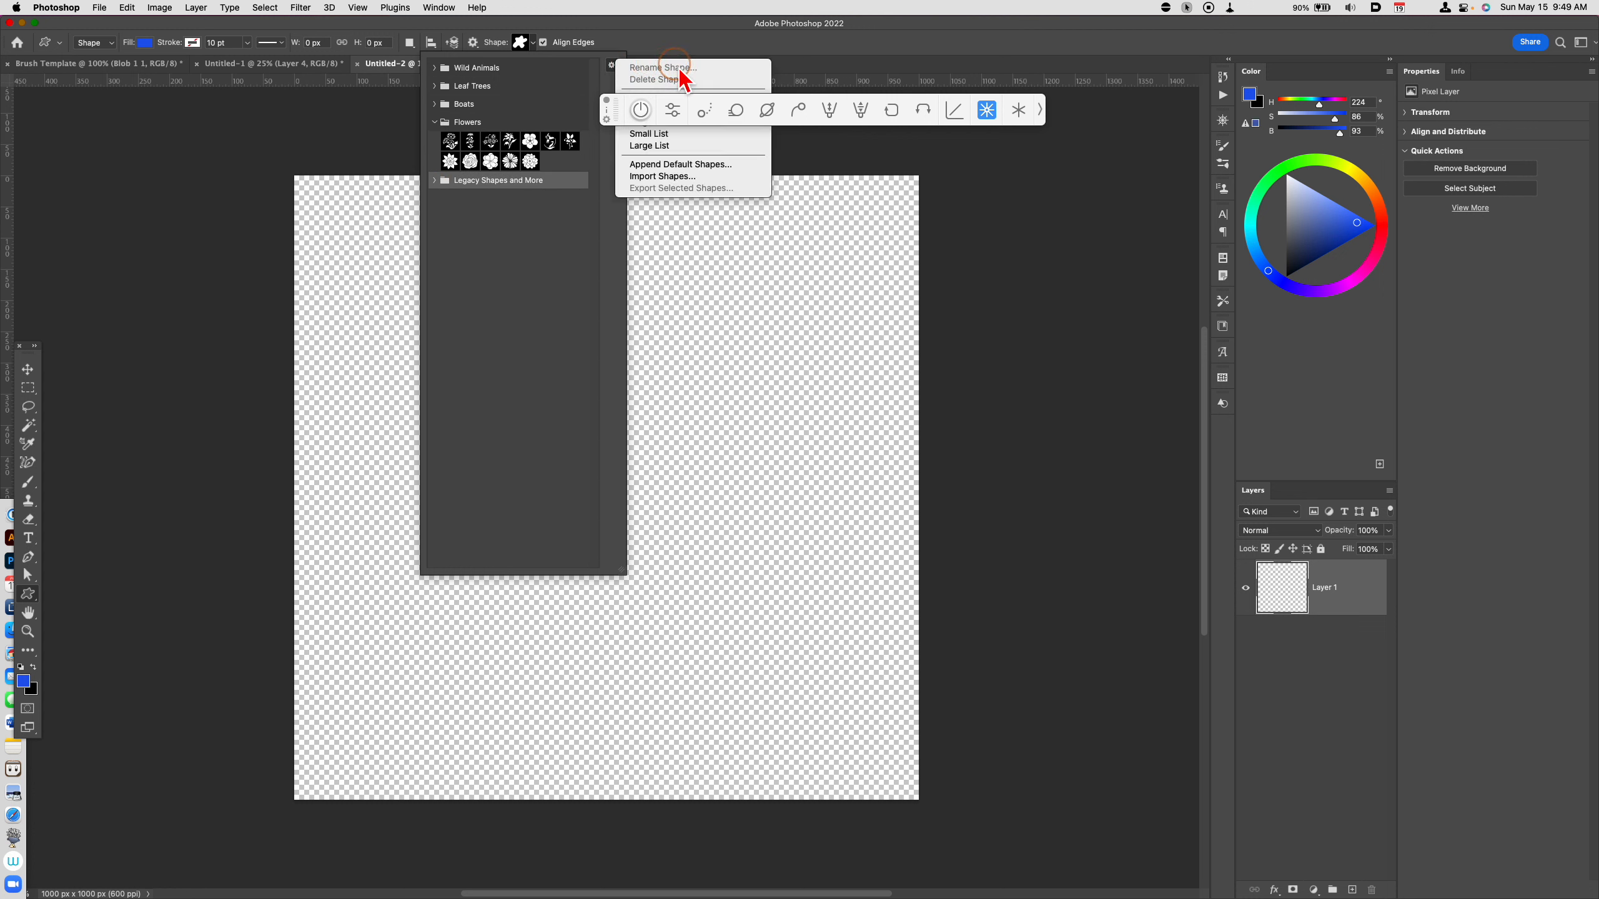
click(687, 177)
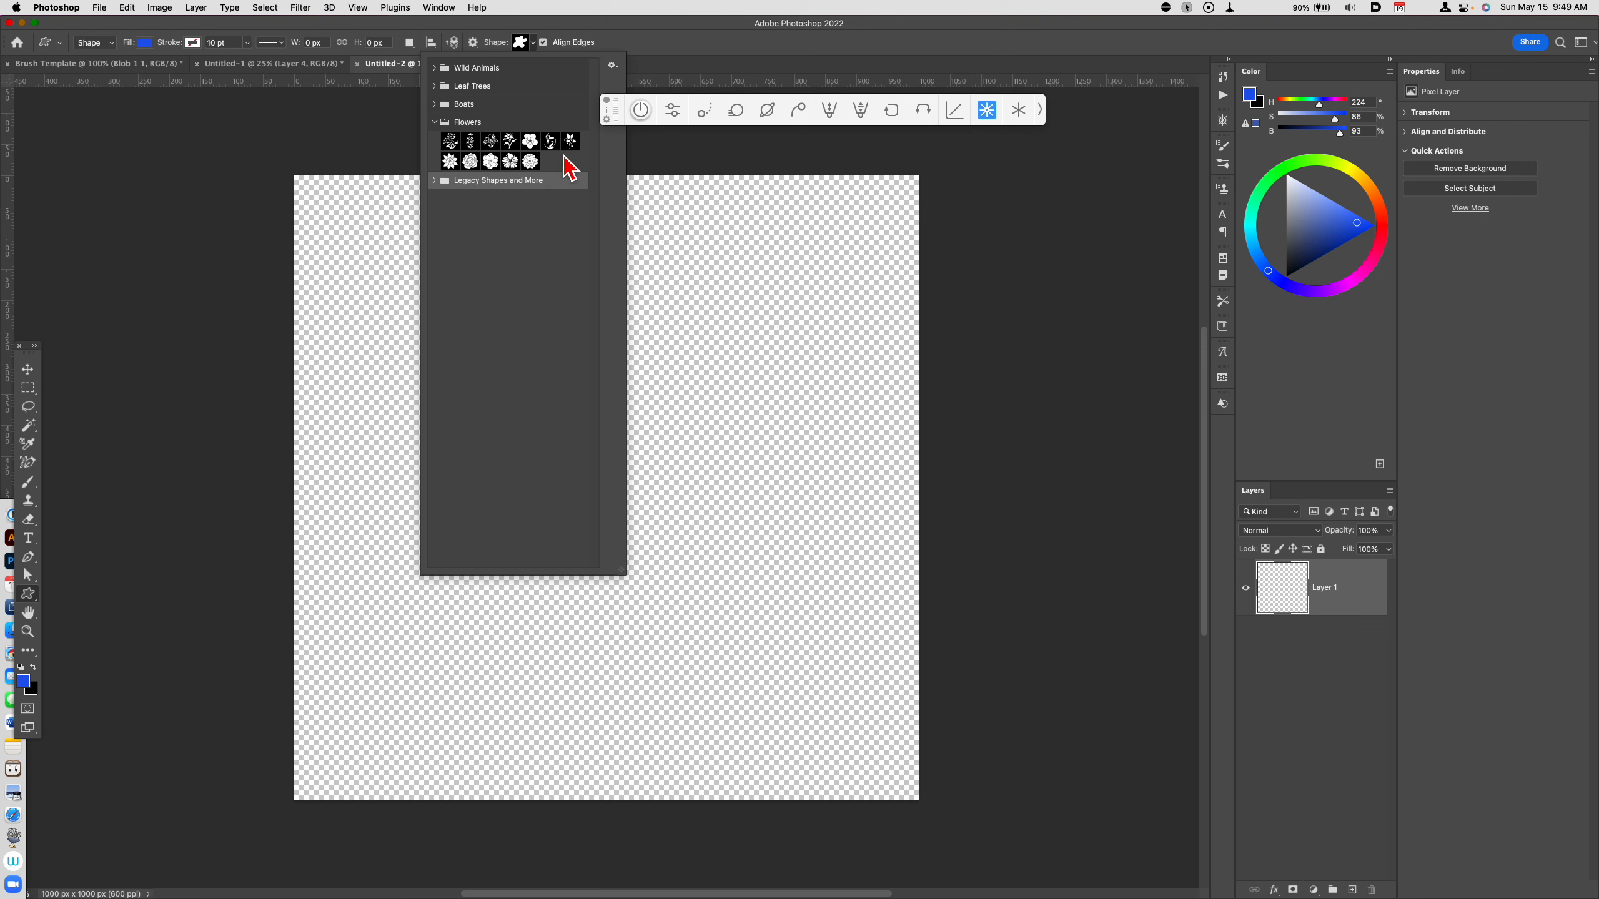
click(509, 161)
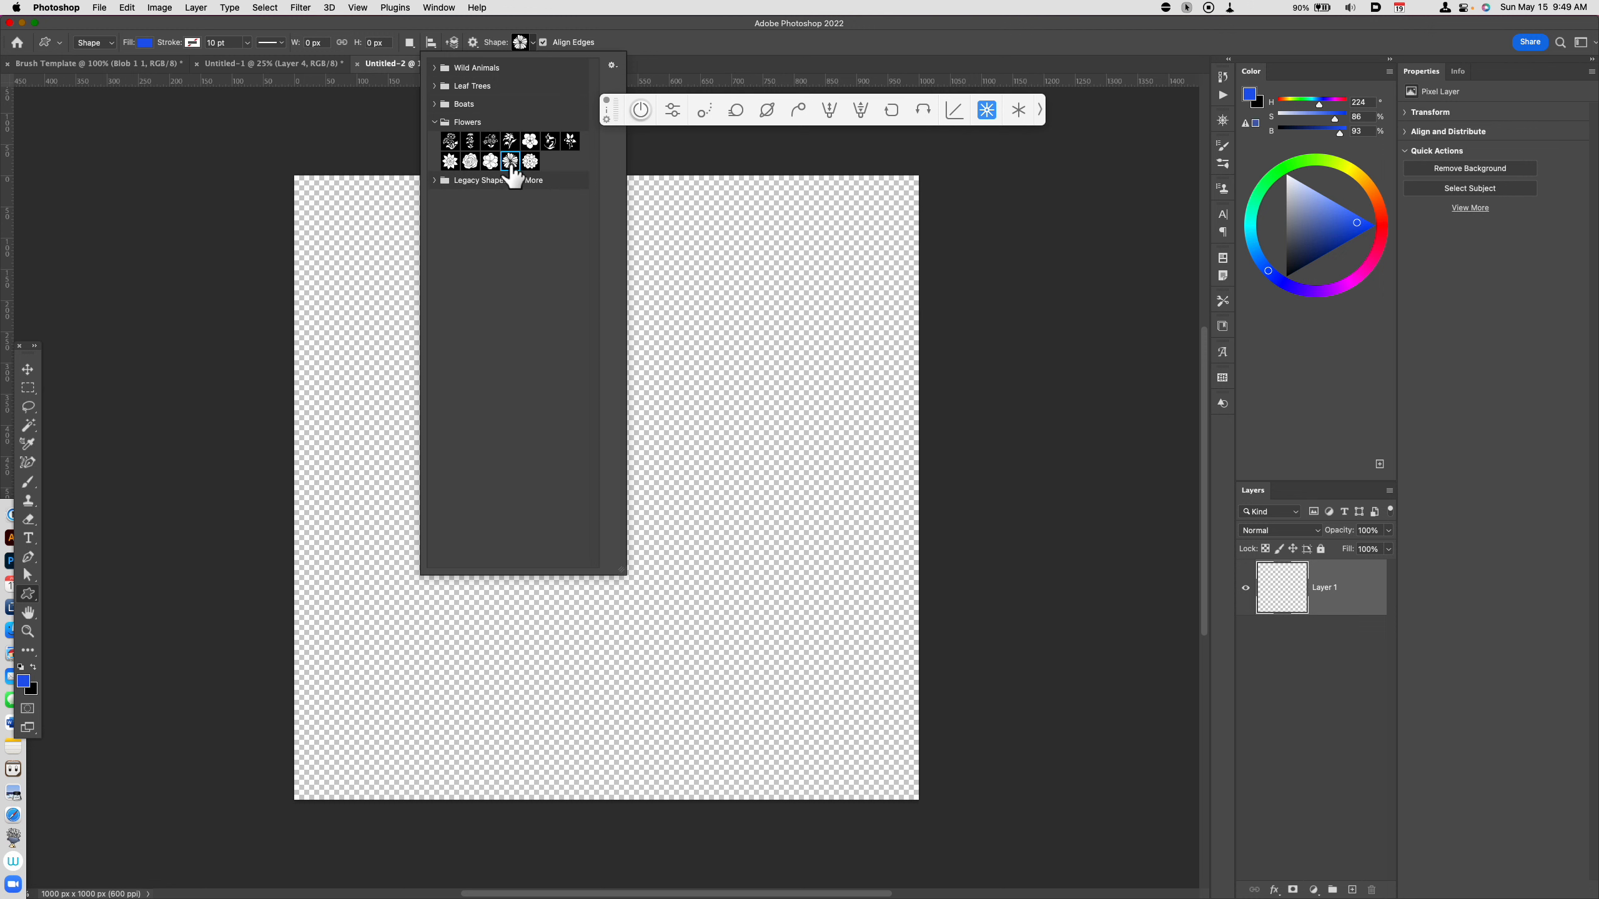
Step: Draw the blue flower, scale it to about 746 by 739 px, and centre it on the canvas
drag(687, 390, 945, 689)
drag(884, 623, 837, 720)
key(super+t)
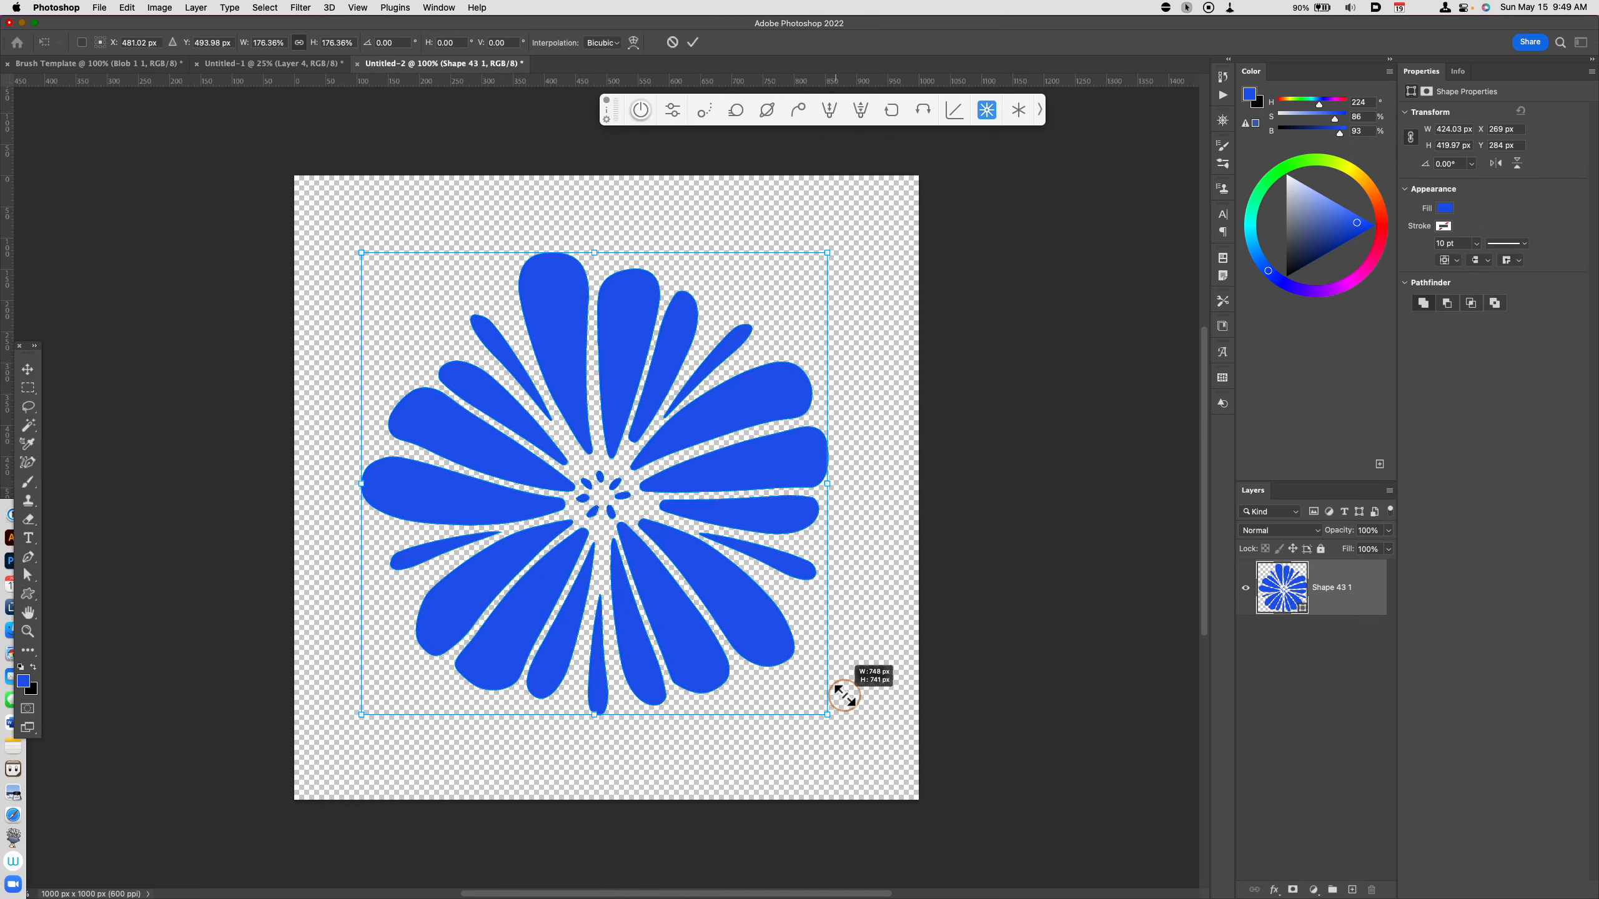
drag(738, 614, 754, 614)
key(Return)
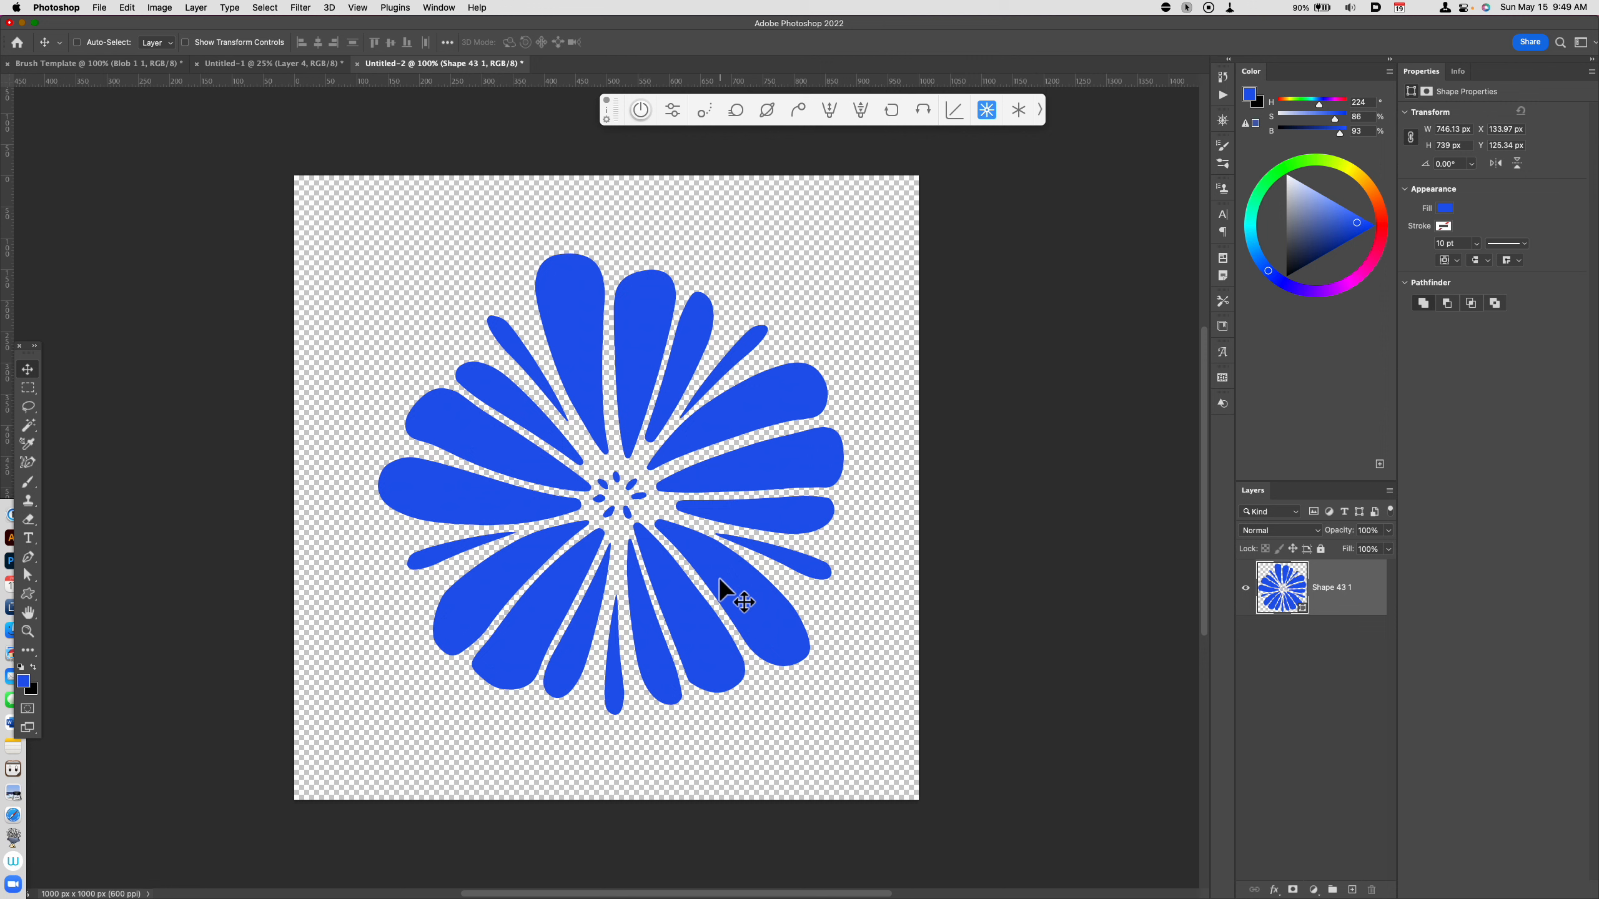
Step: Define a brush preset from the flower and name it KMS sharp flower
click(130, 9)
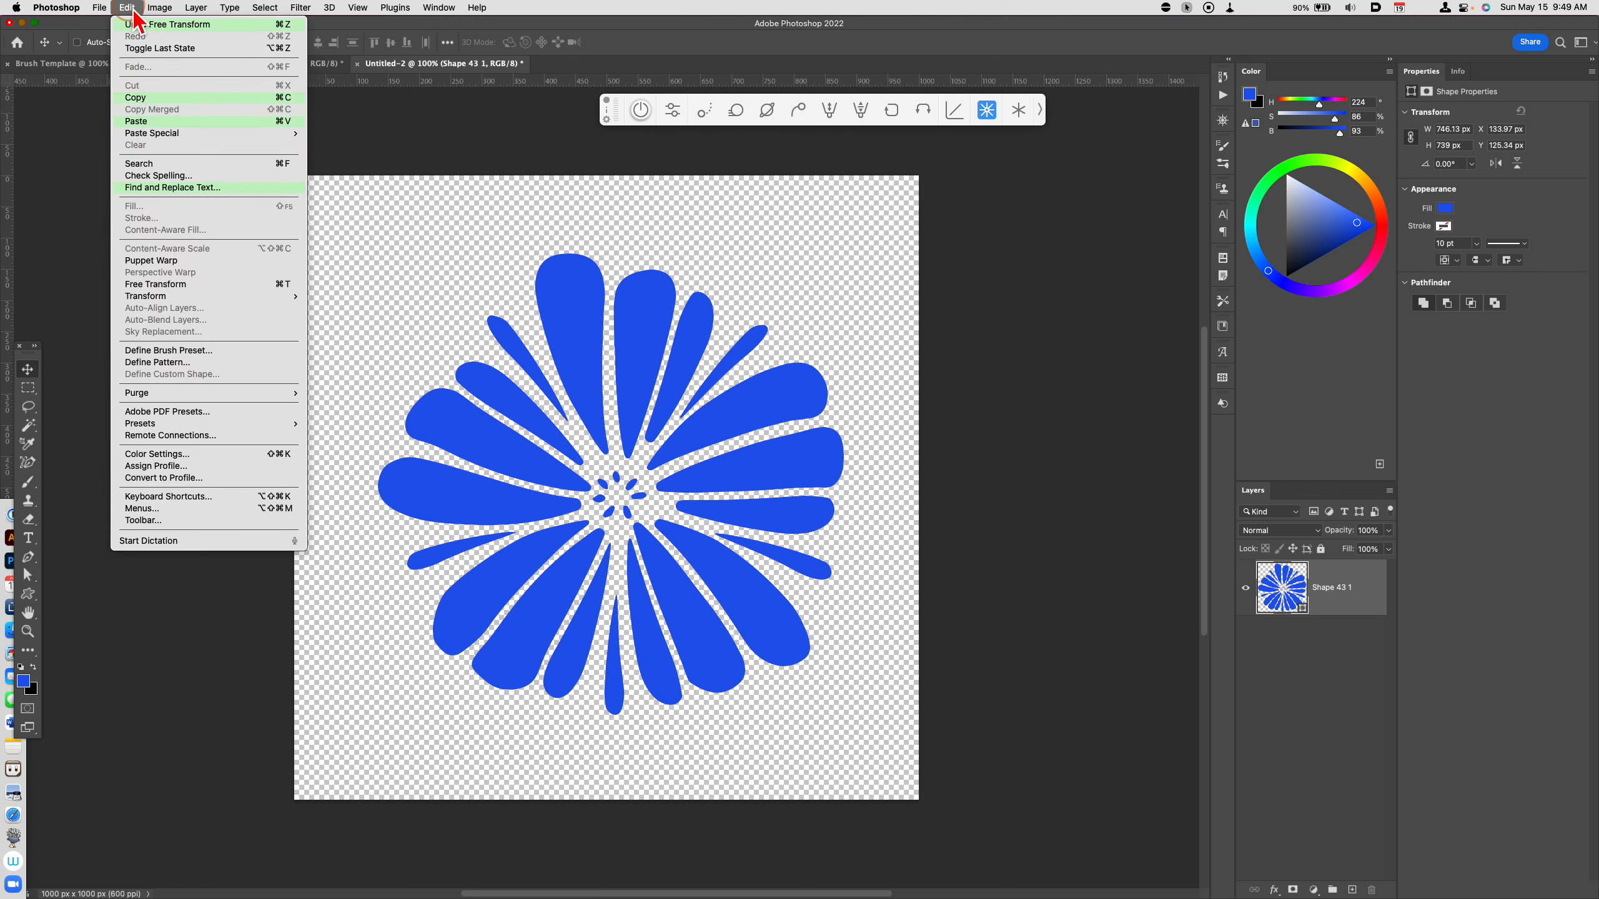
click(195, 351)
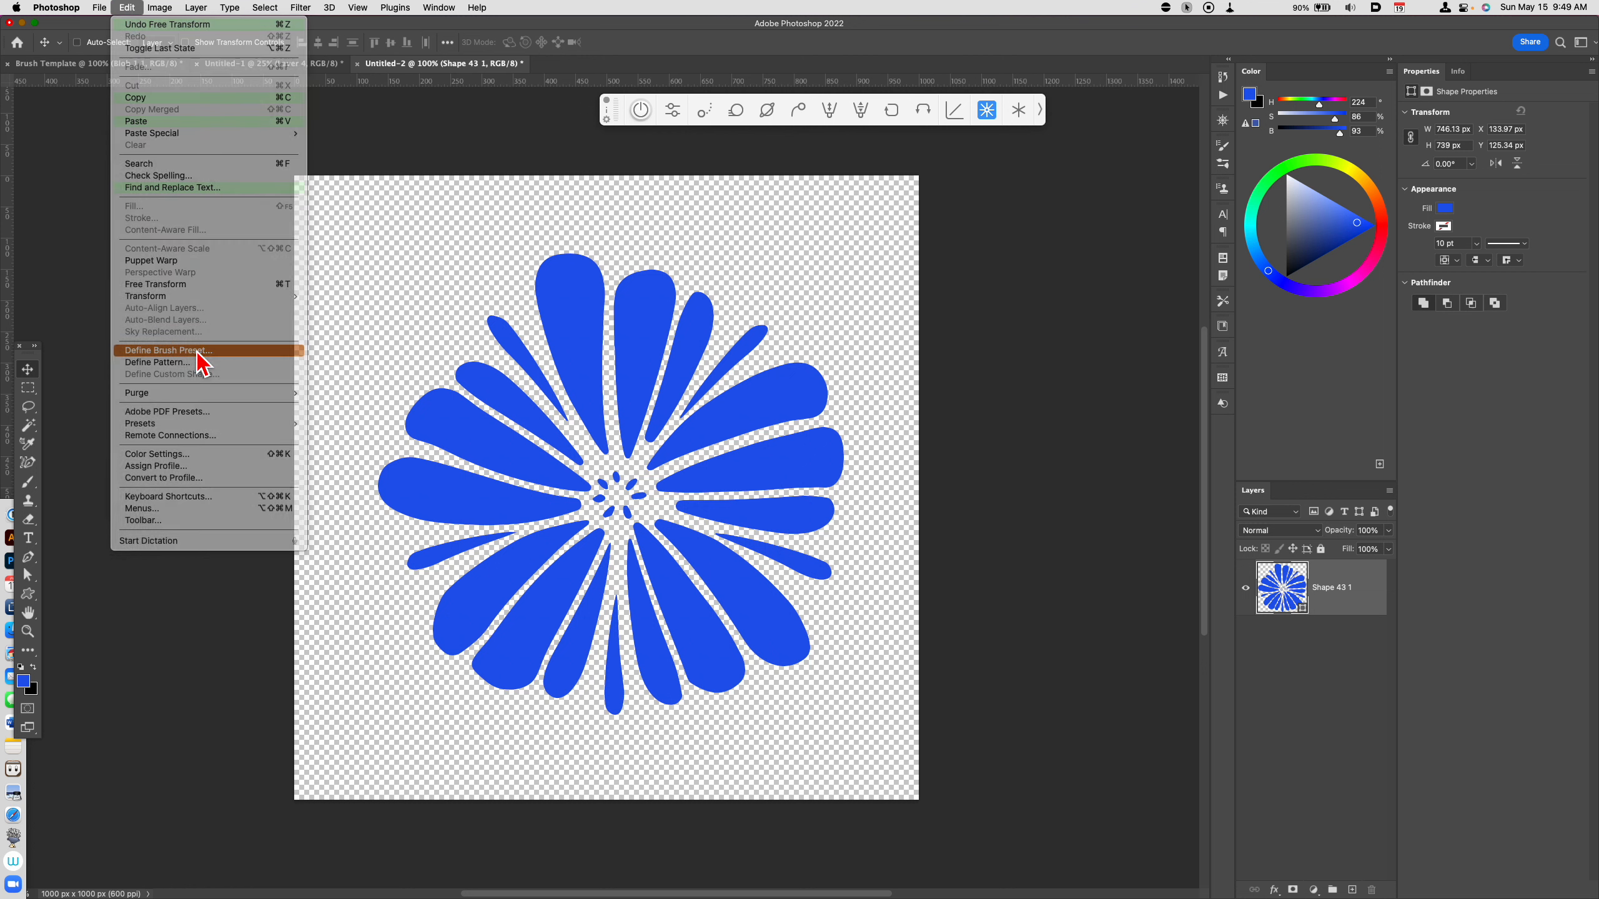
text(KMS sharp flower)
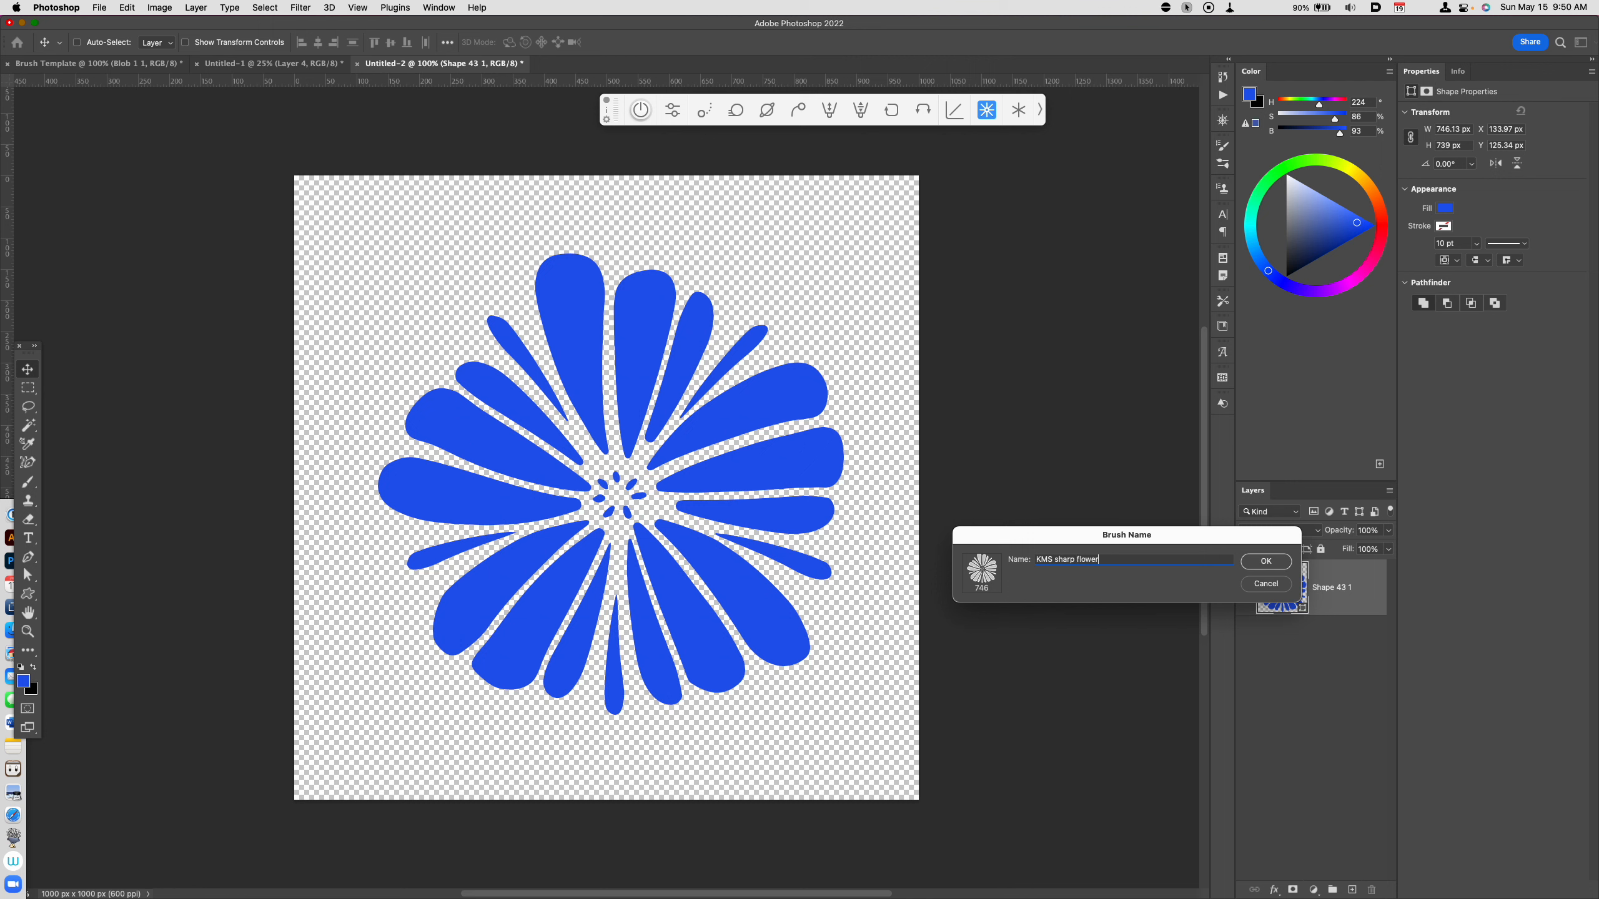
key(Return)
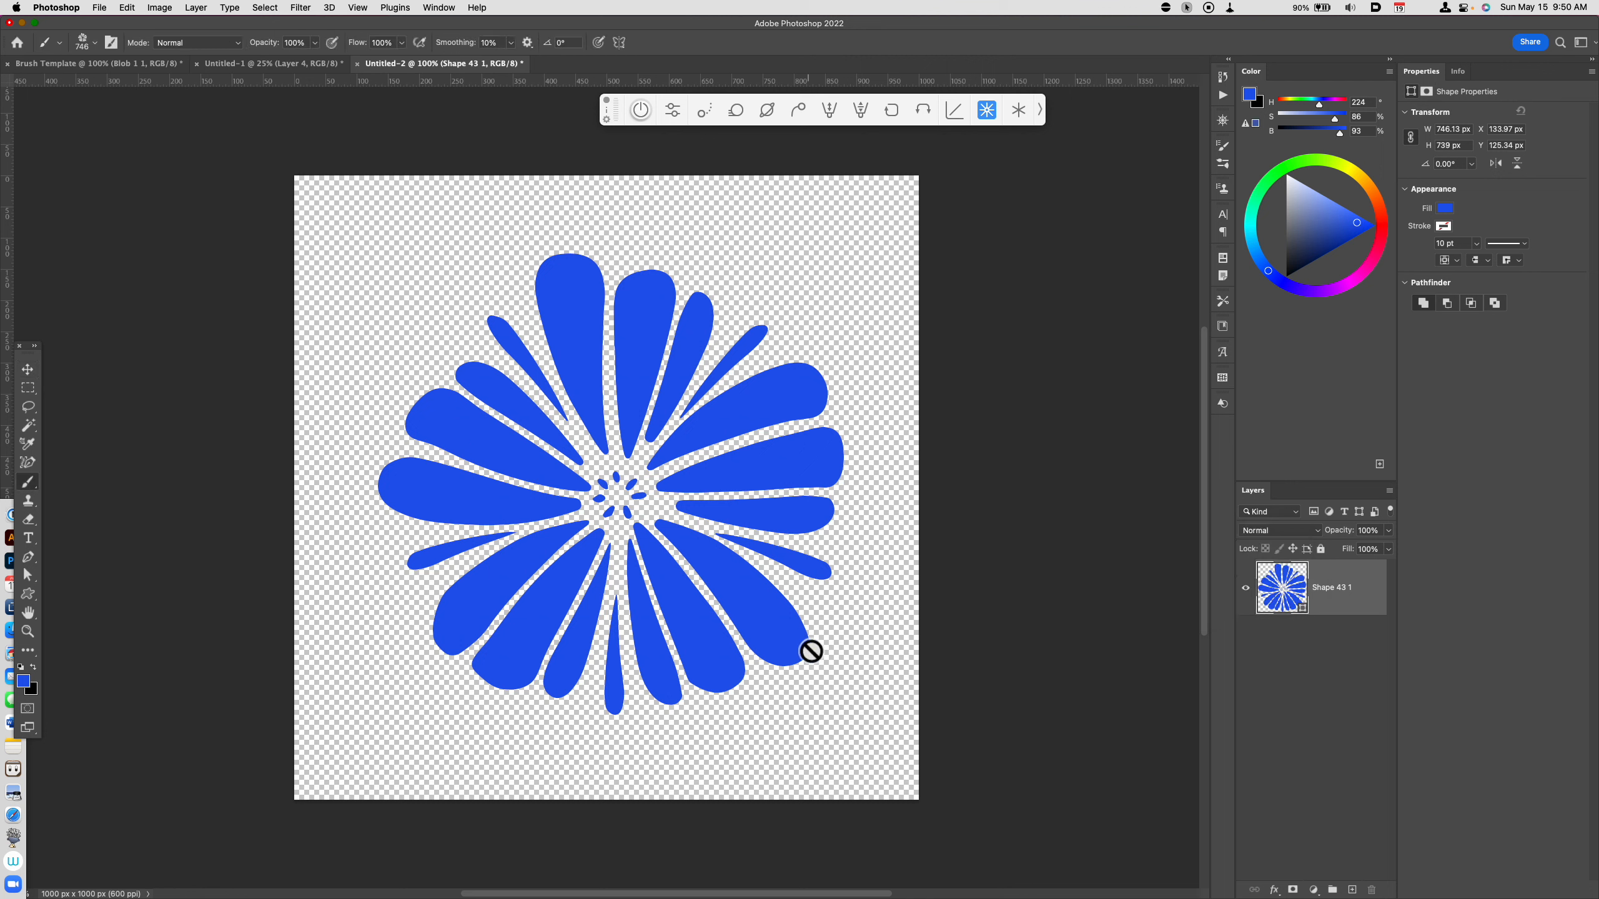
Step: Enable Shape Dynamics for the flower brush and set its size control to Pen Pressure
click(111, 43)
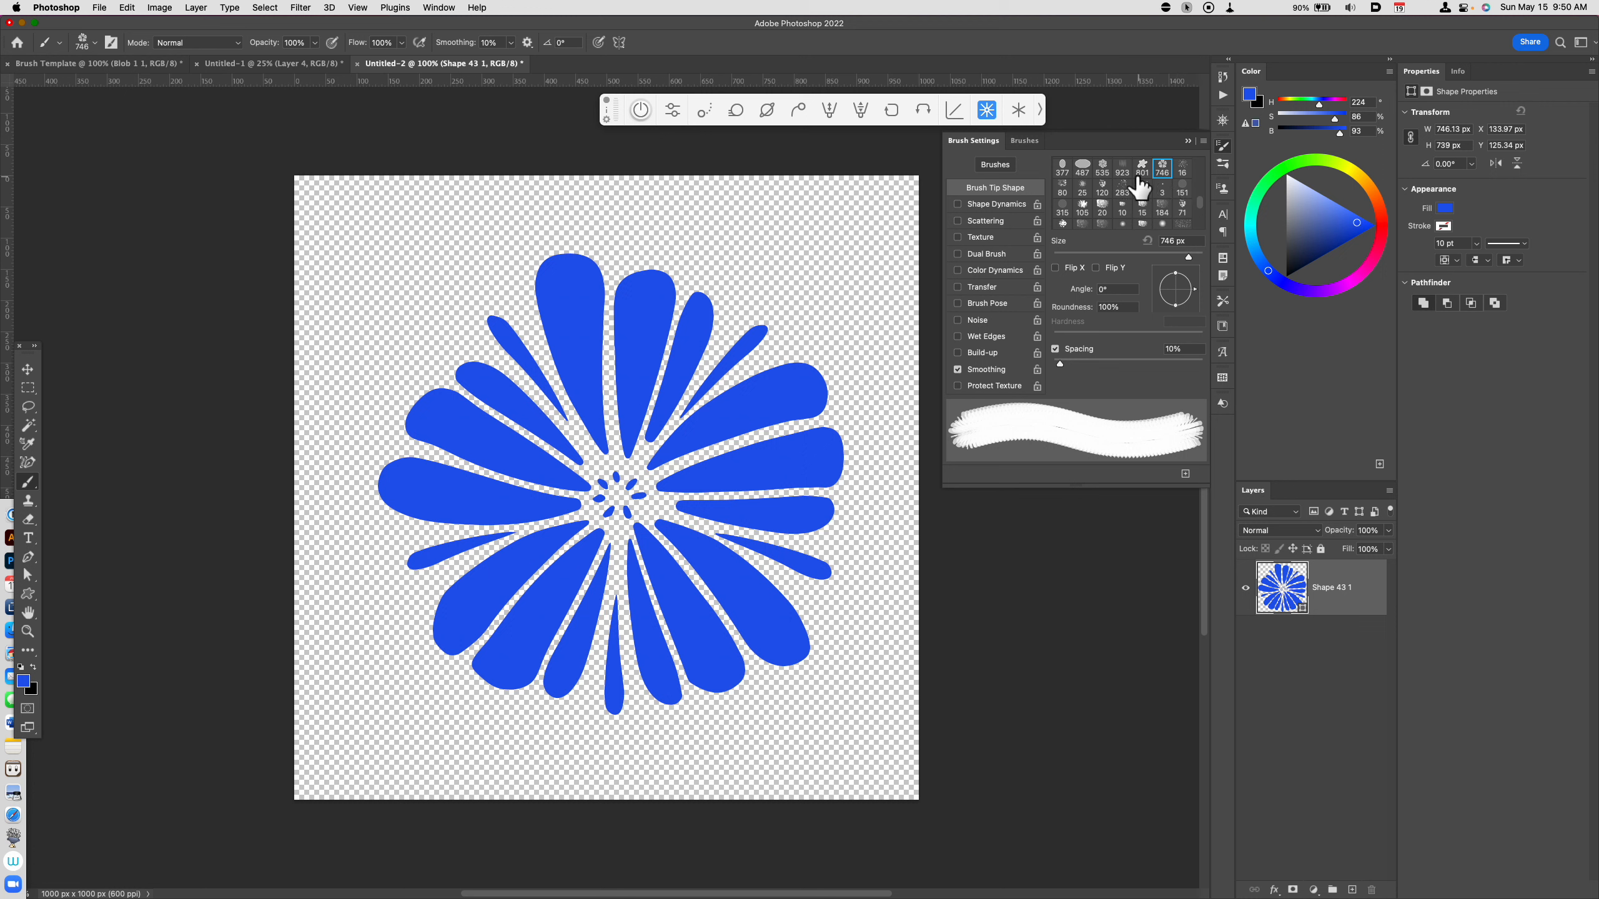
click(995, 205)
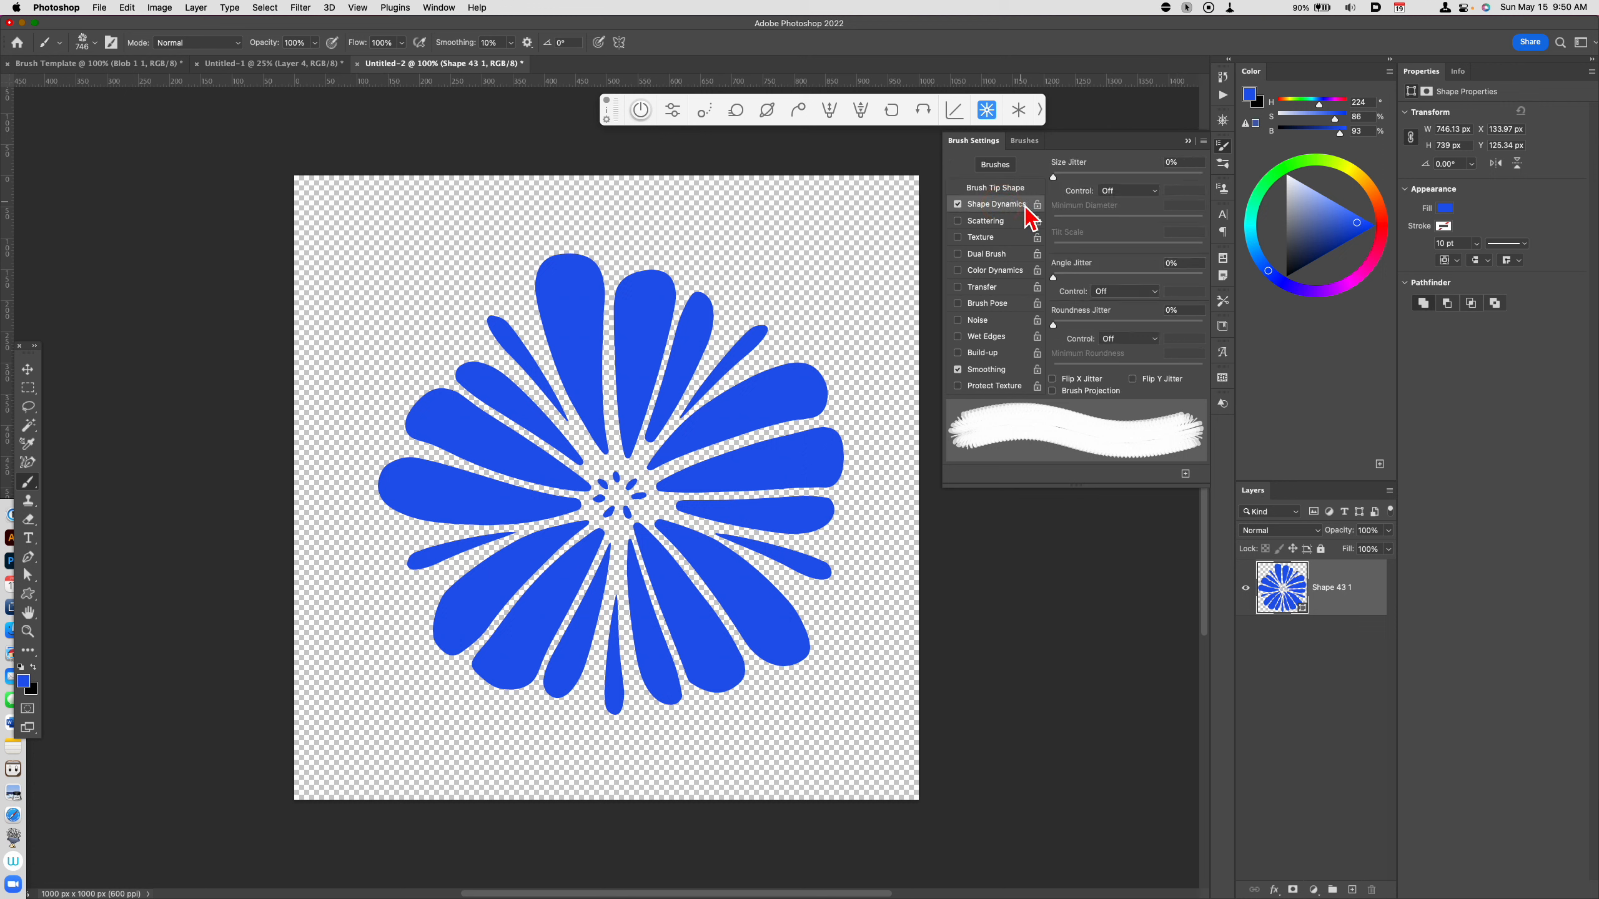
click(1133, 191)
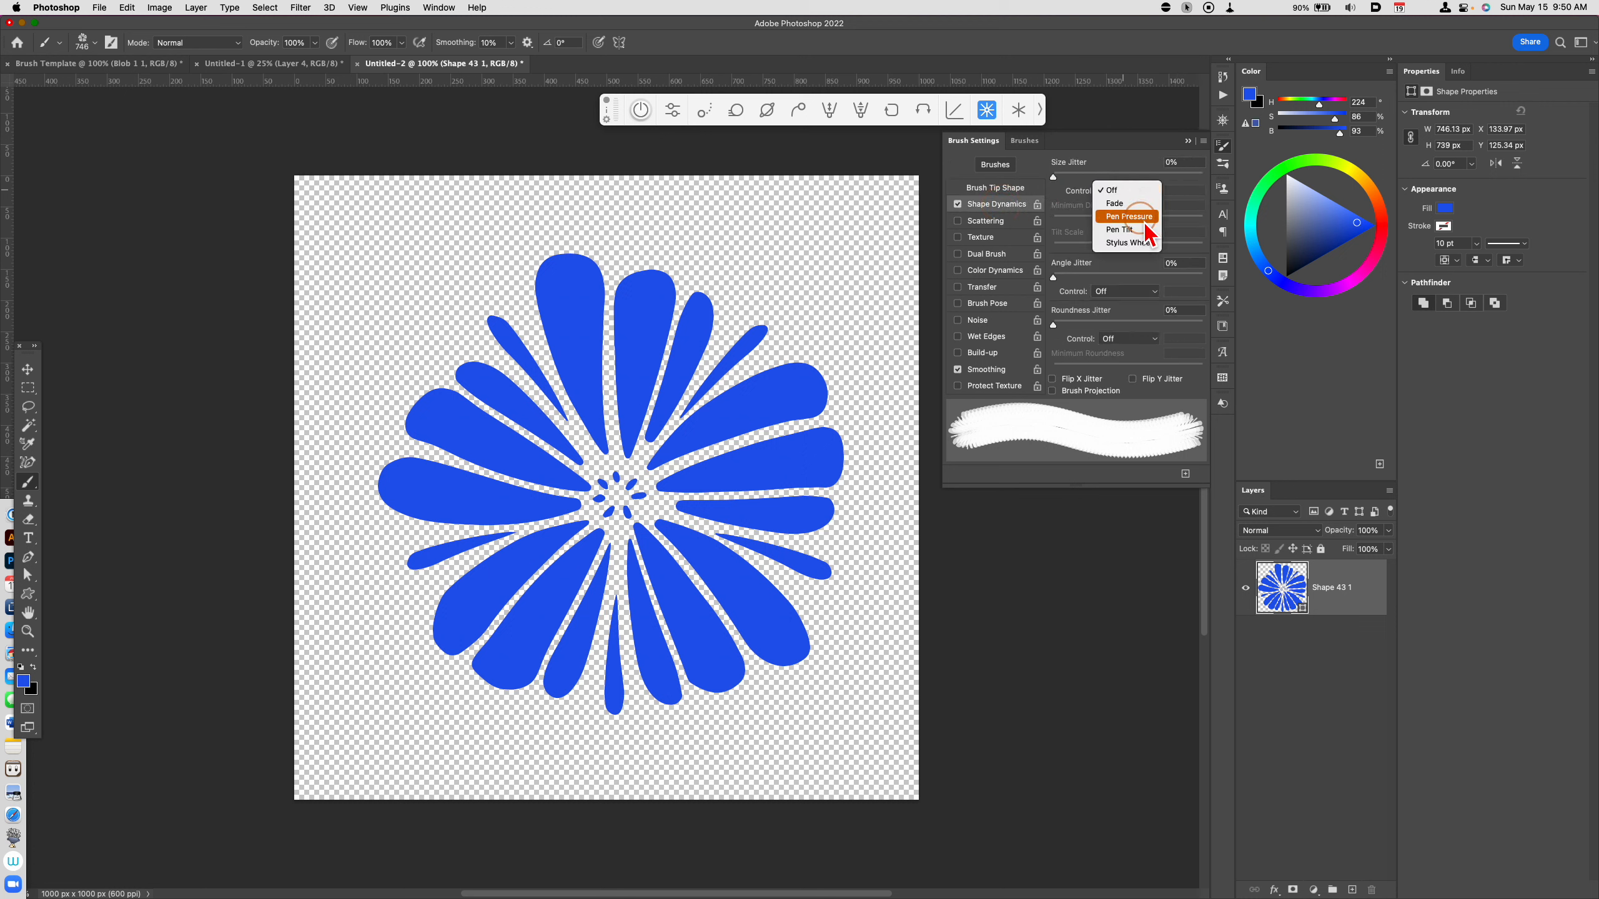
click(1143, 220)
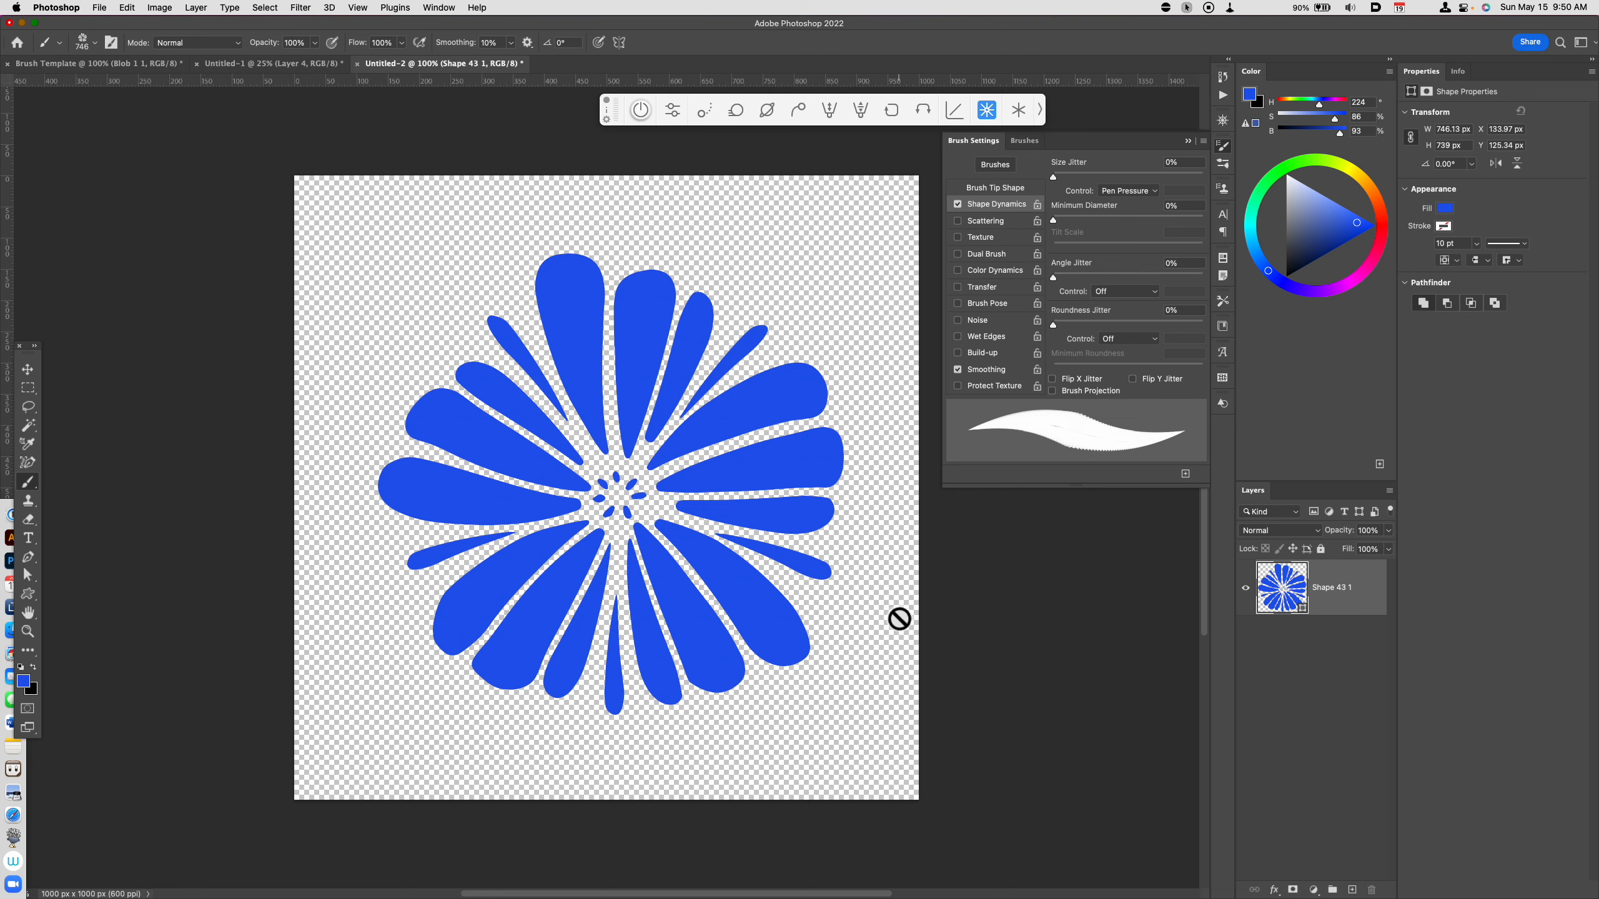
Step: Switch to the Untitled-1 document and paint two diagonal blue test strokes with the 746 px flower brush
click(296, 64)
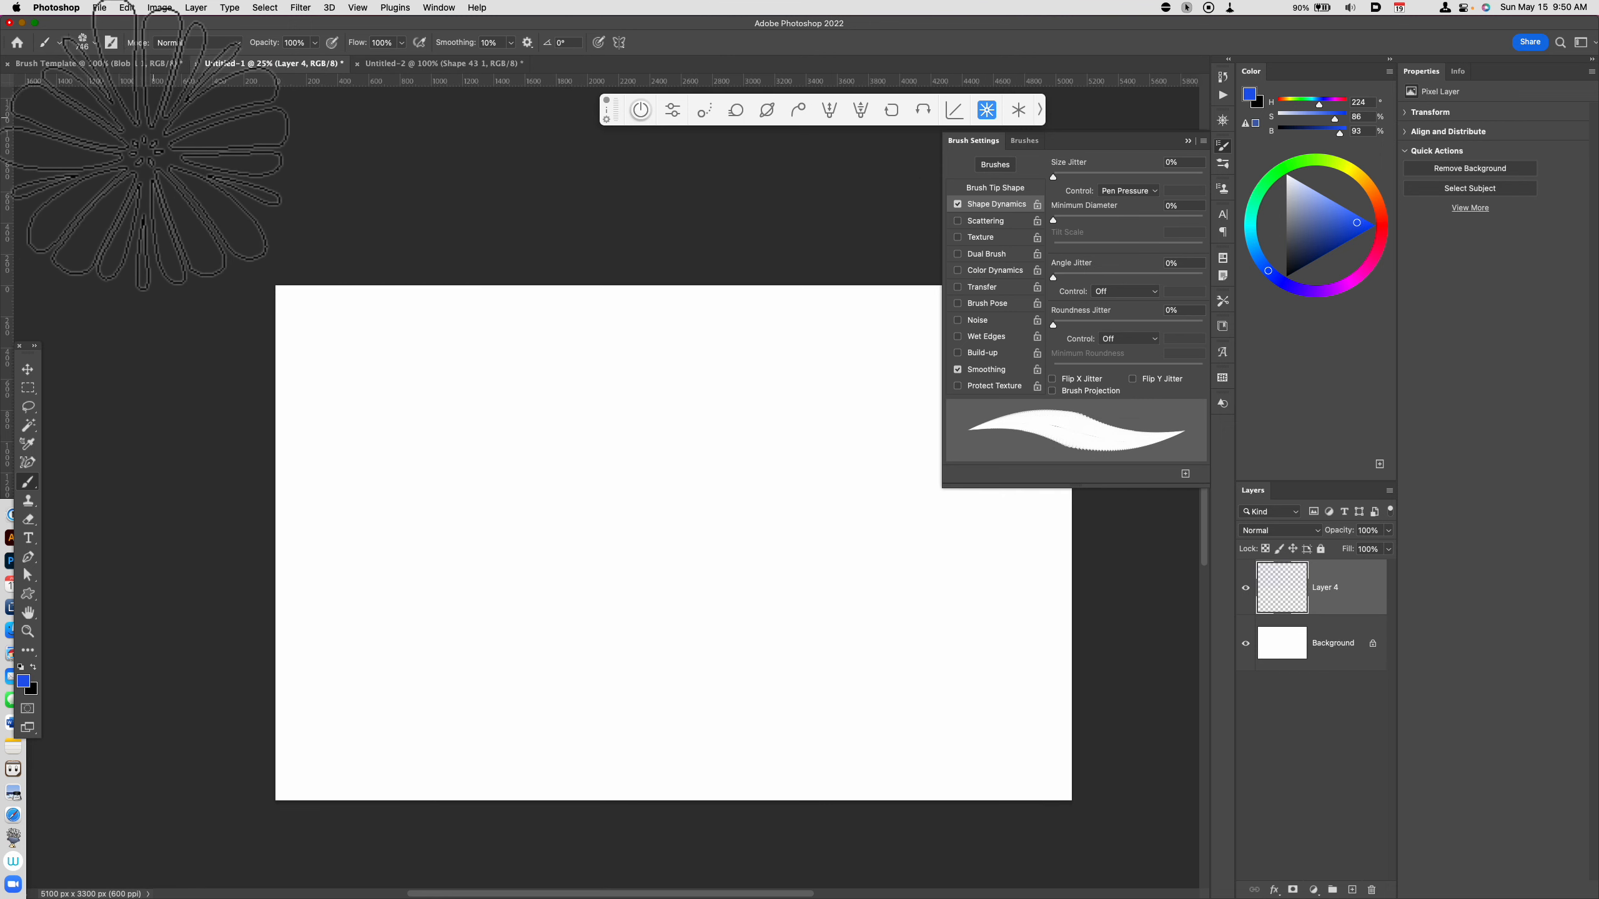
mouse_move(552, 600)
mouse_down()
mouse_move(591, 567)
mouse_move(787, 502)
mouse_up()
drag(574, 672, 831, 551)
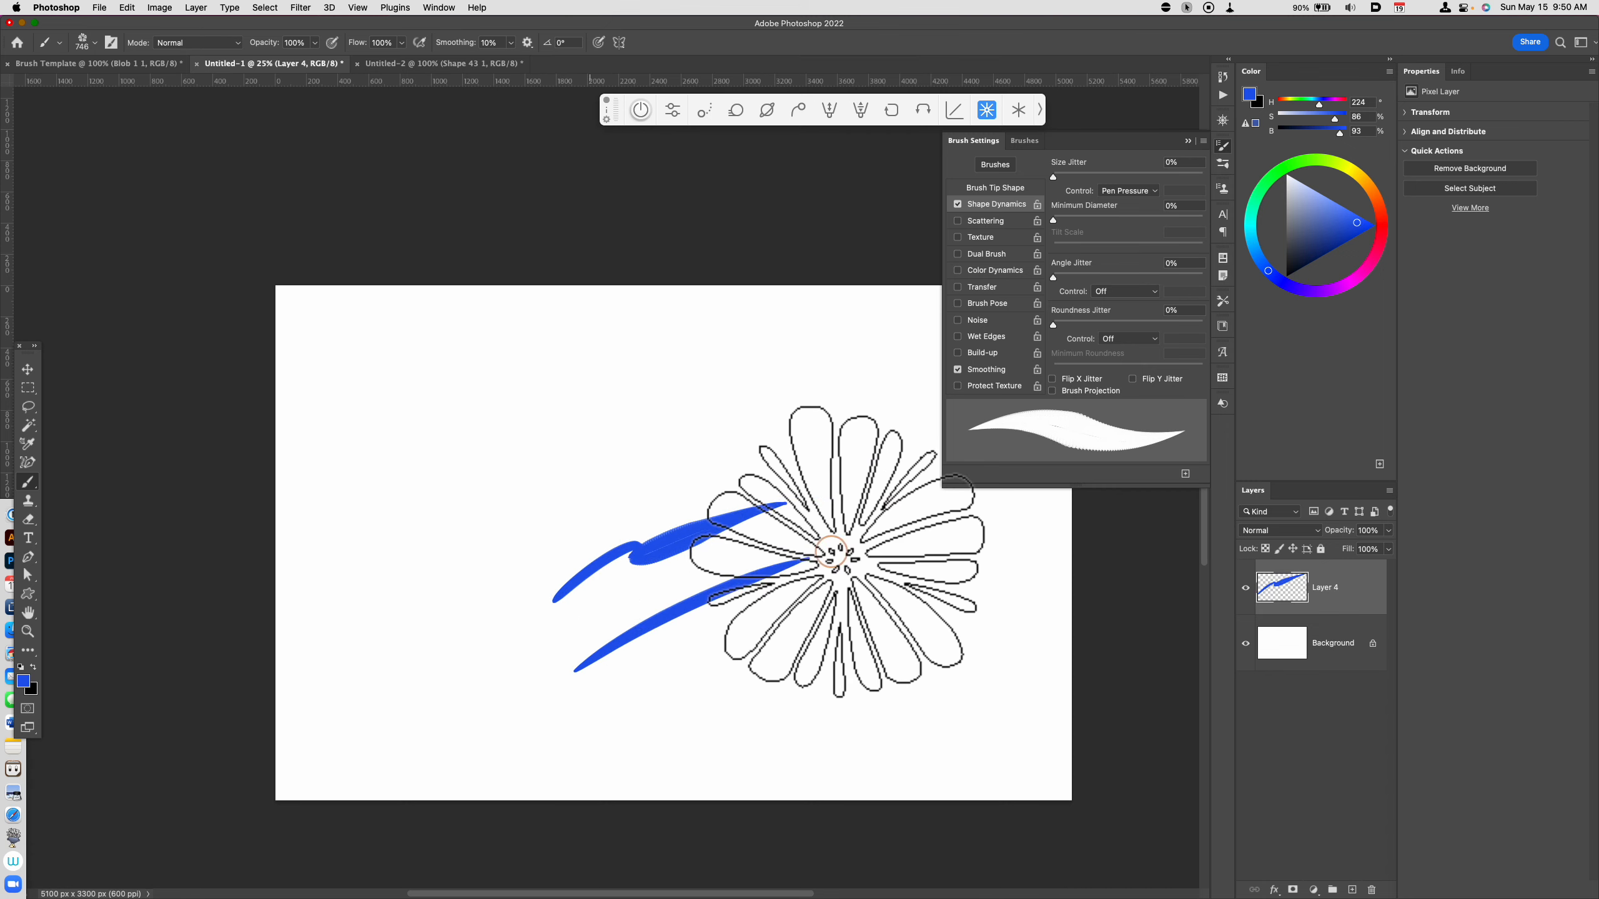
Step: Reduce the flower brush size to 90 px
key(bracketleft)
key(bracketleft)
key(bracketleft)
key(bracketleft)
key(bracketleft)
key(bracketleft)
key(bracketleft)
key(bracketleft)
key(bracketleft)
key(bracketleft)
key(bracketleft)
key(bracketleft)
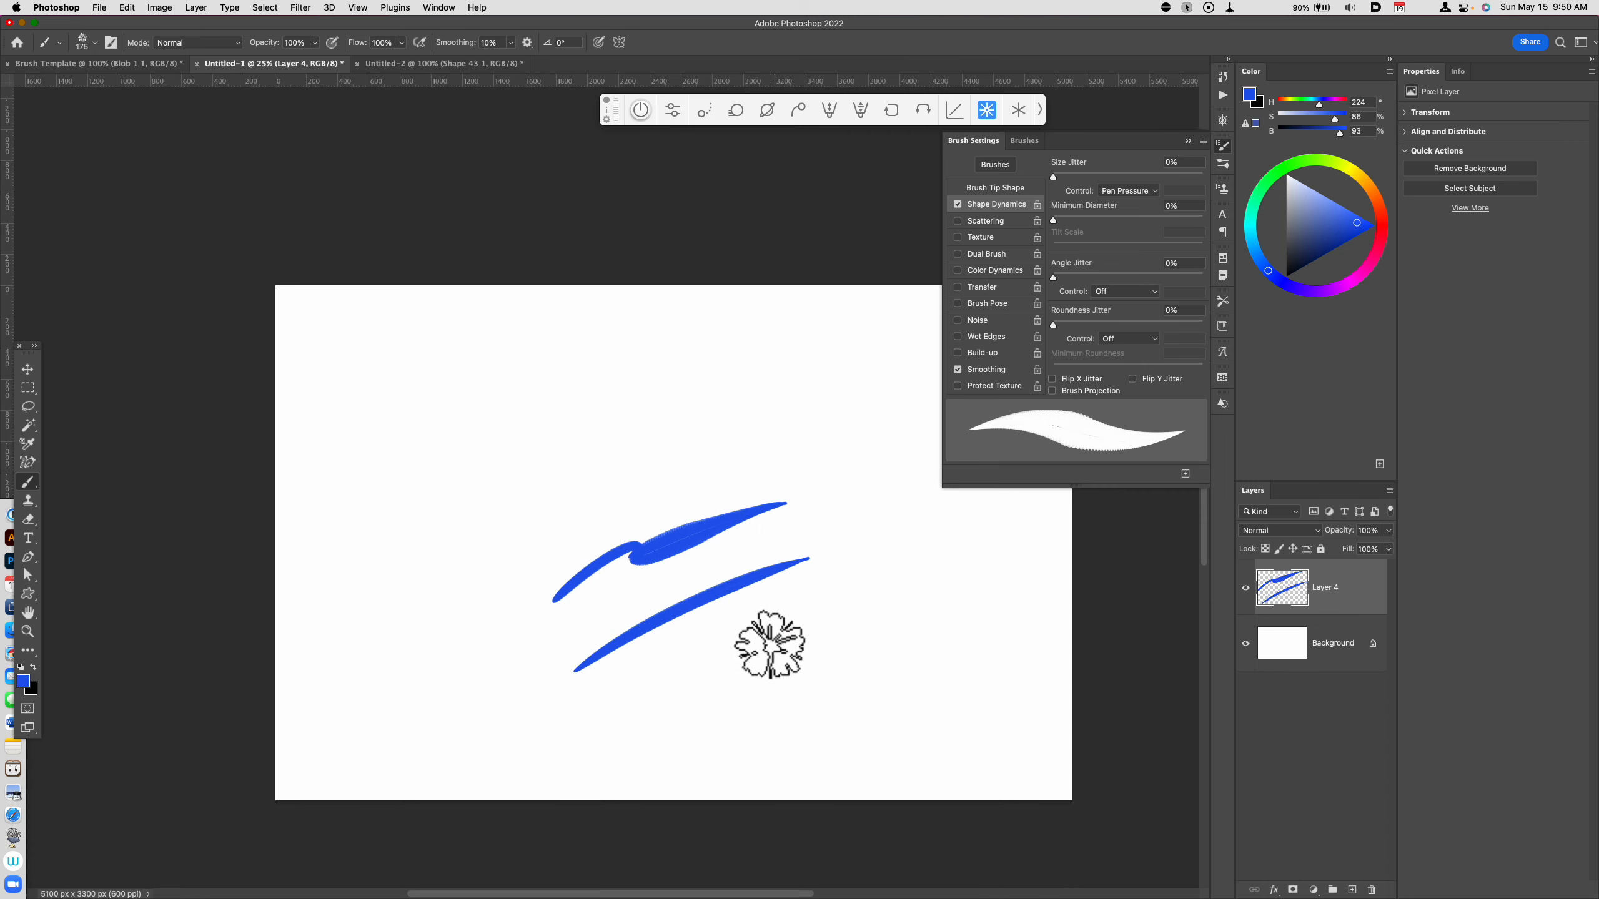
key(bracketleft)
key(bracketleft)
key(bracketleft)
key(bracketleft)
Step: Paint thin tapered diagonals and long curved test strokes with the 90 px brush beside and above the first two strokes
drag(701, 687, 823, 610)
drag(706, 716, 869, 608)
drag(756, 707, 921, 589)
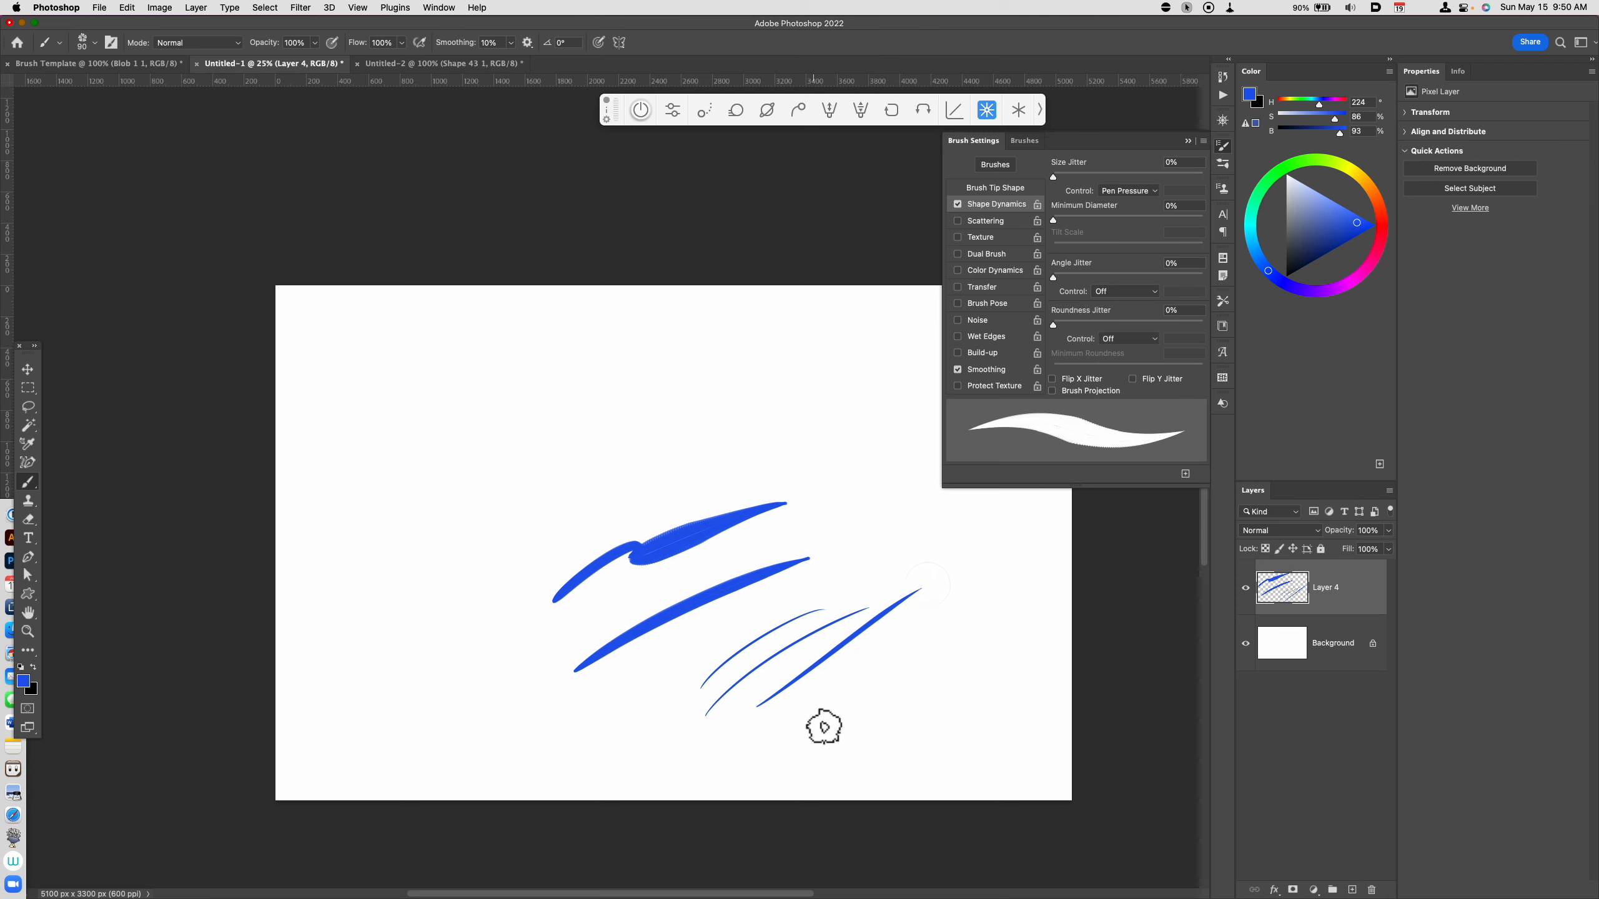
mouse_move(812, 714)
mouse_down()
mouse_move(973, 612)
mouse_move(1014, 678)
mouse_up()
mouse_move(836, 511)
mouse_down()
mouse_move(1025, 587)
mouse_move(1015, 788)
mouse_up()
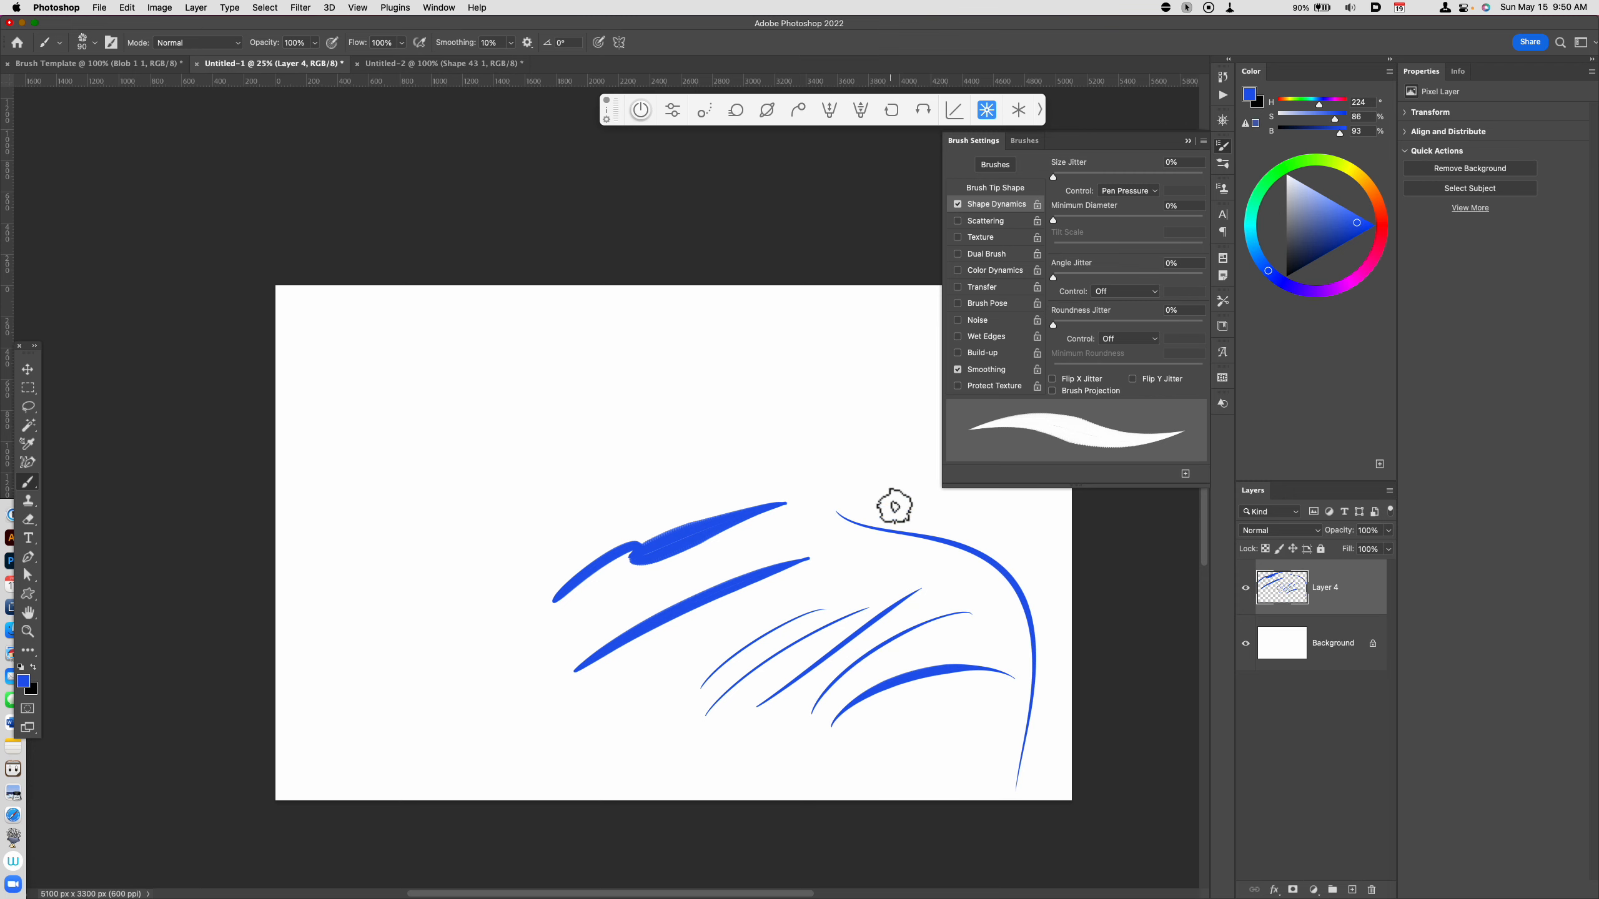
drag(845, 447, 908, 756)
mouse_move(752, 501)
mouse_down()
mouse_move(879, 415)
mouse_move(900, 422)
mouse_move(874, 336)
mouse_up()
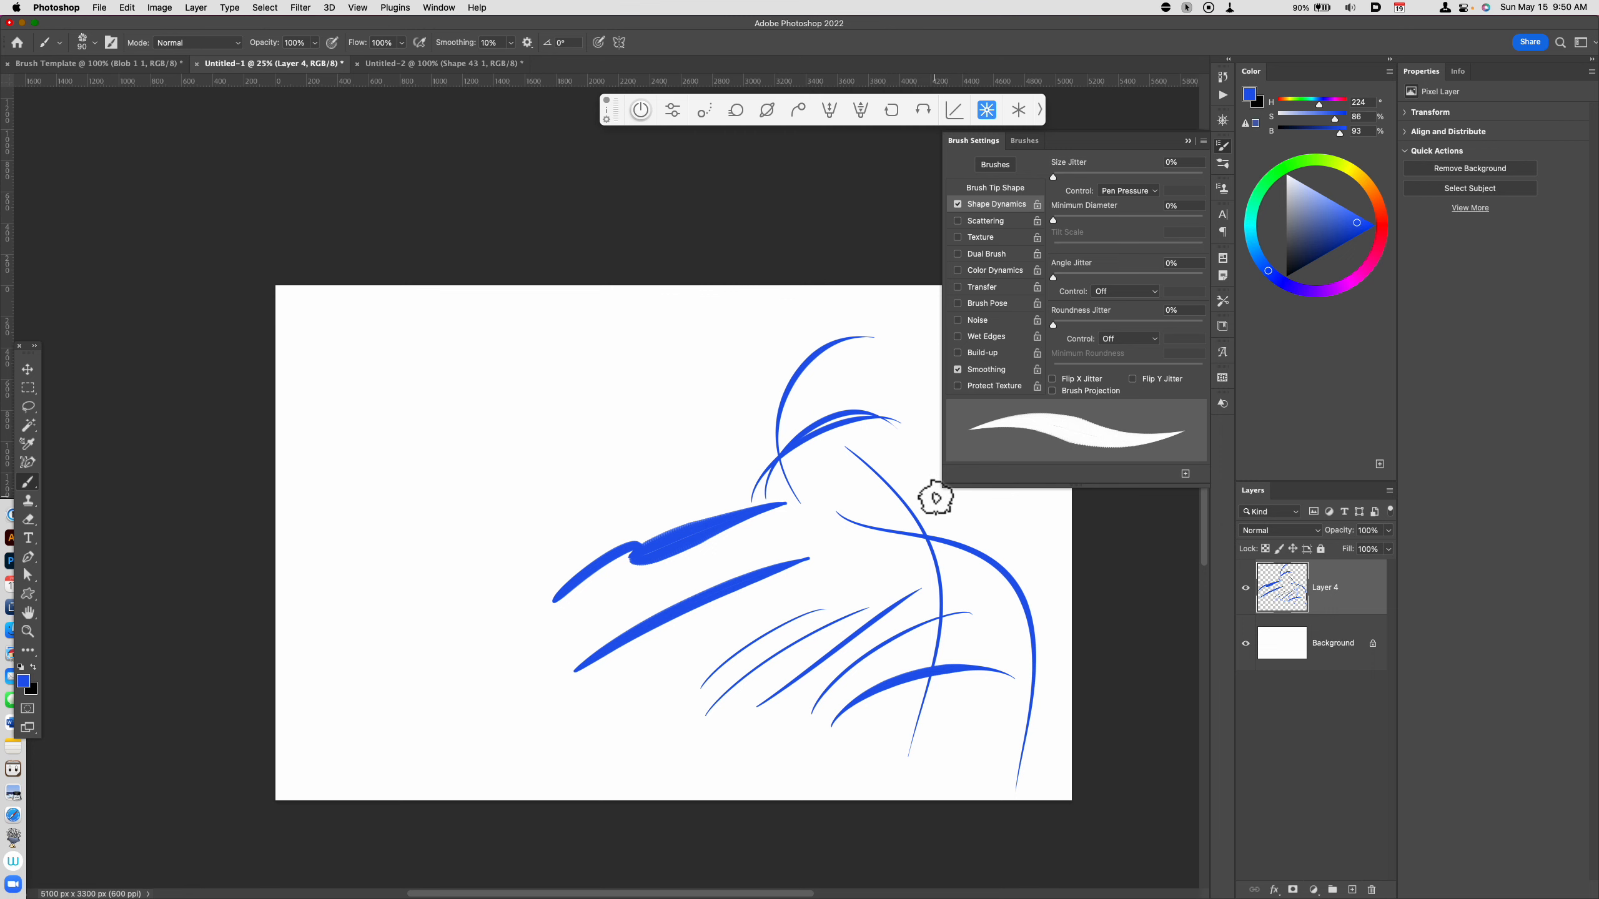
Step: Paint more sweeping tapered strokes above and below the thick ones, plus a small rounded tube outline below them
key(super+equal)
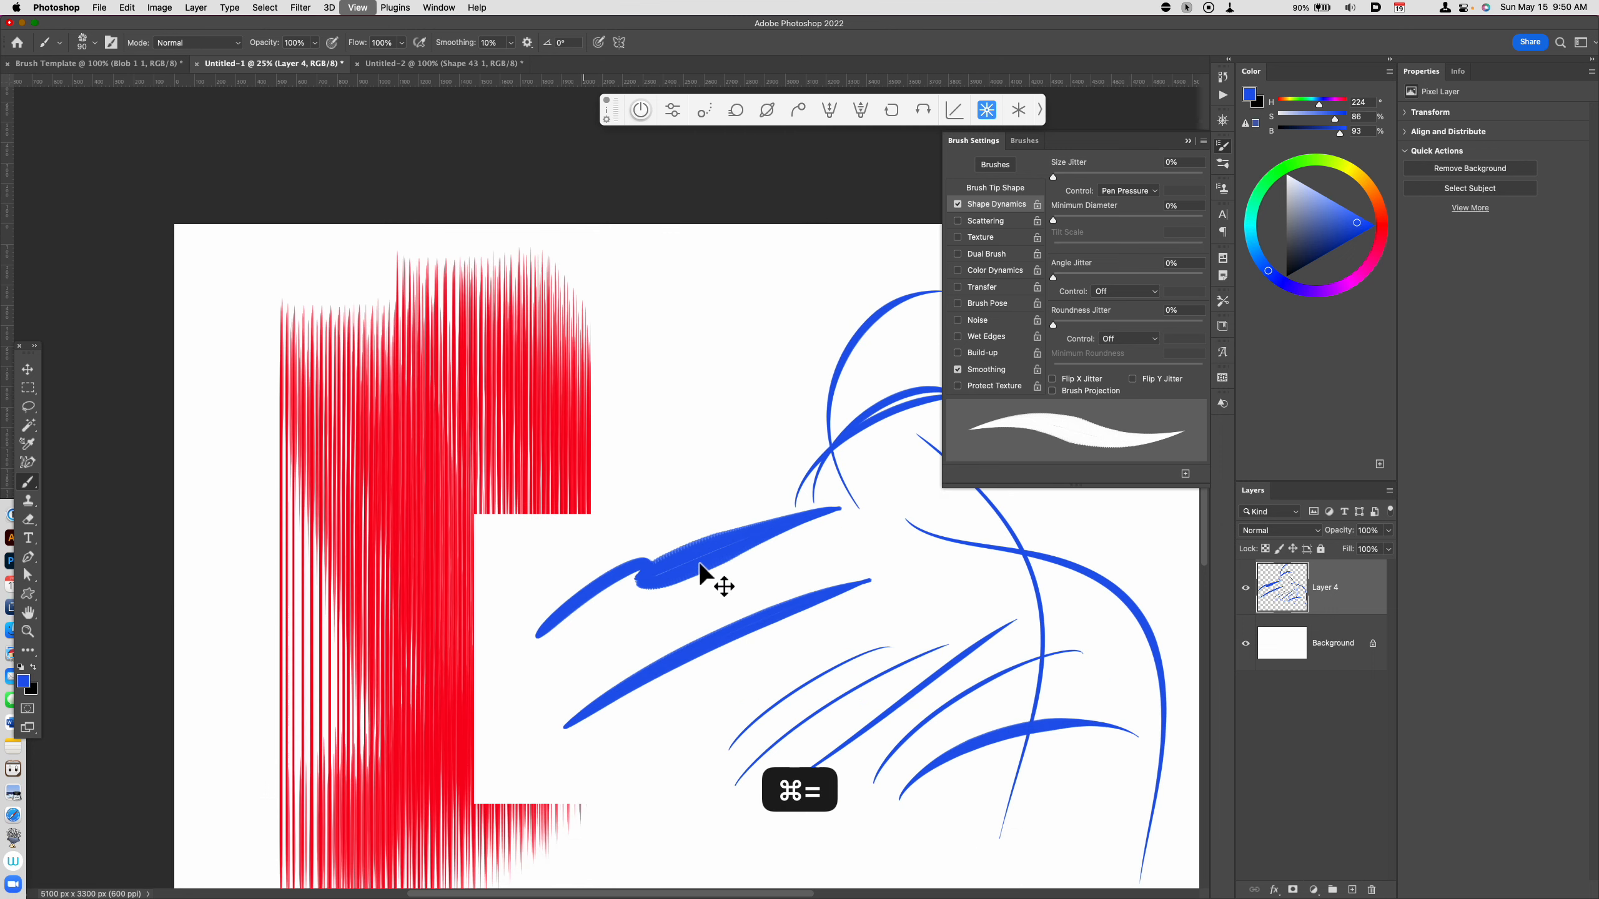
drag(441, 702, 685, 428)
drag(491, 641, 806, 416)
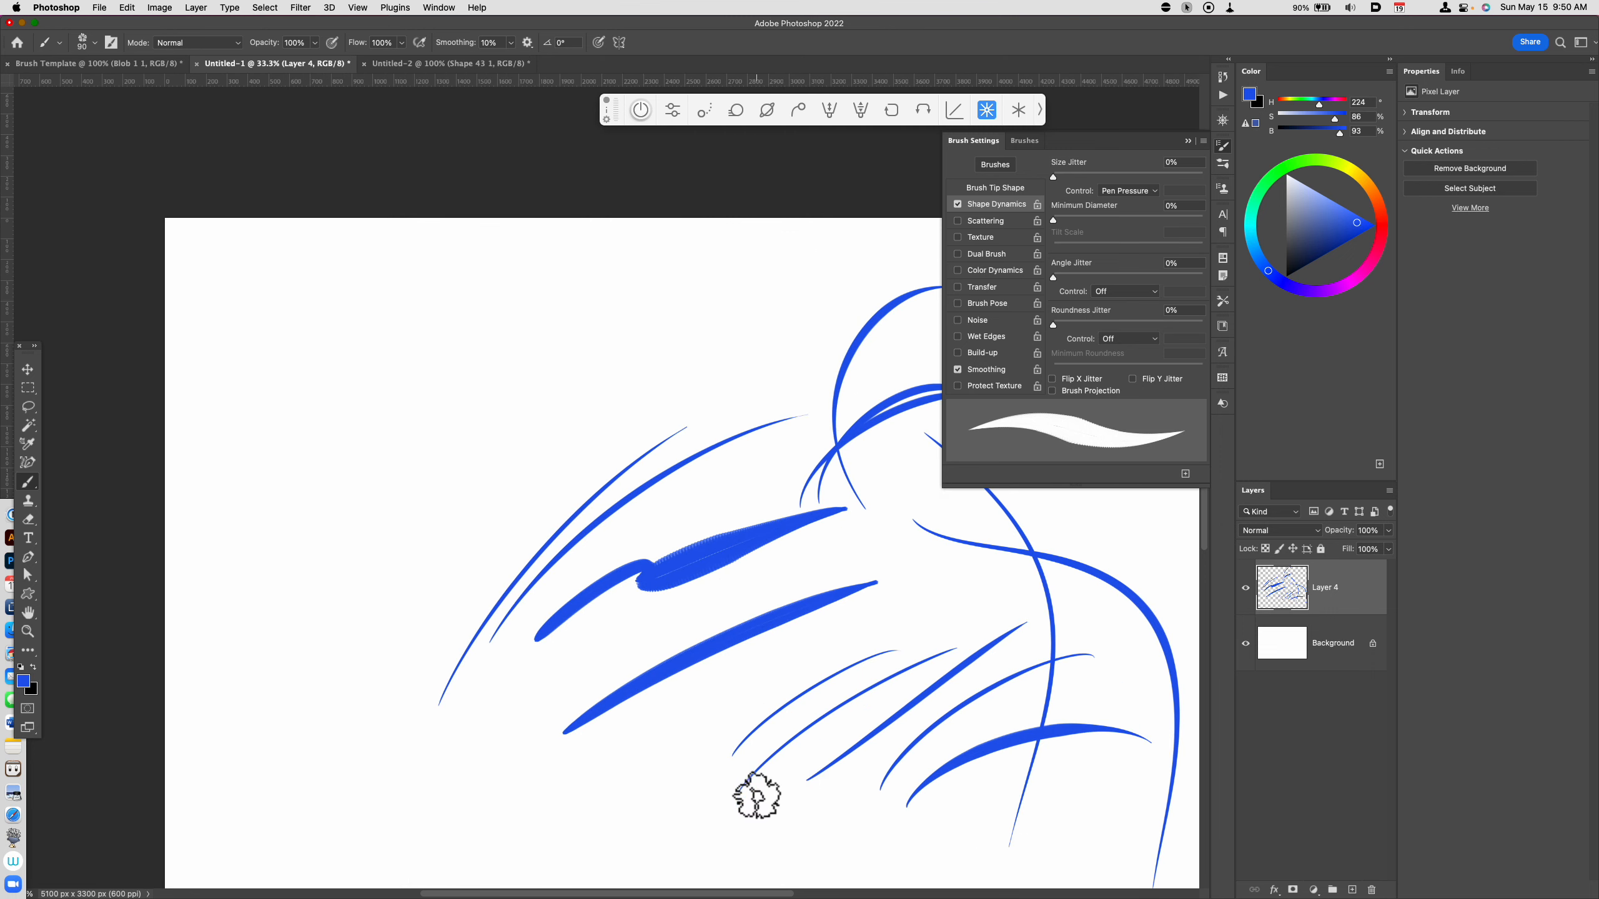
drag(474, 589, 803, 361)
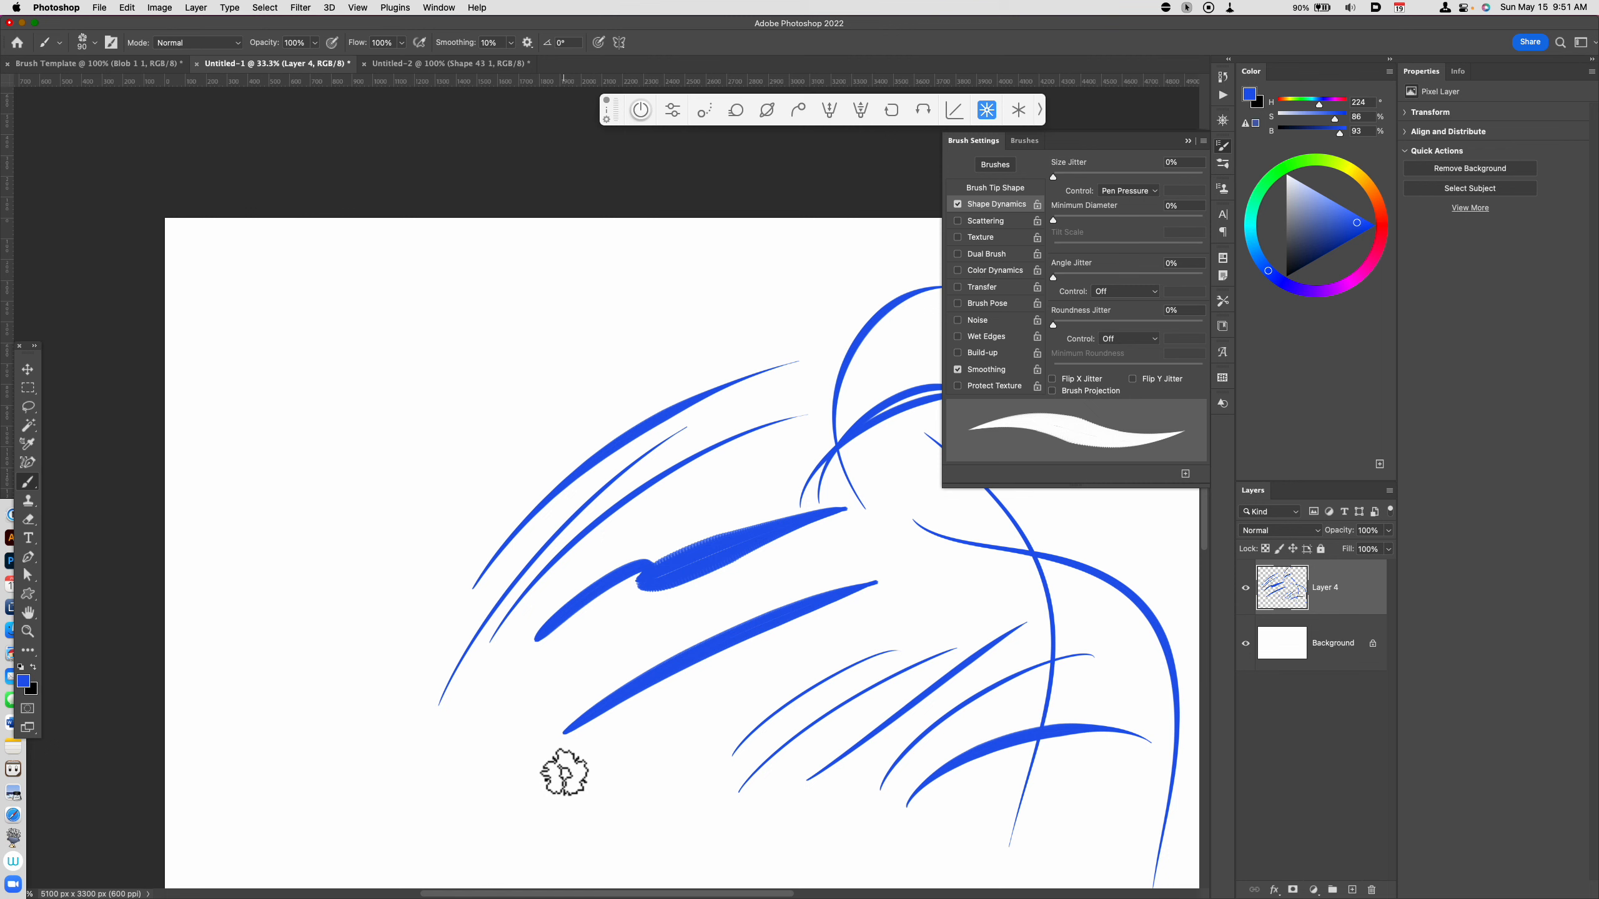
drag(445, 809, 629, 622)
drag(446, 839, 661, 628)
drag(472, 864, 699, 662)
drag(538, 844, 561, 816)
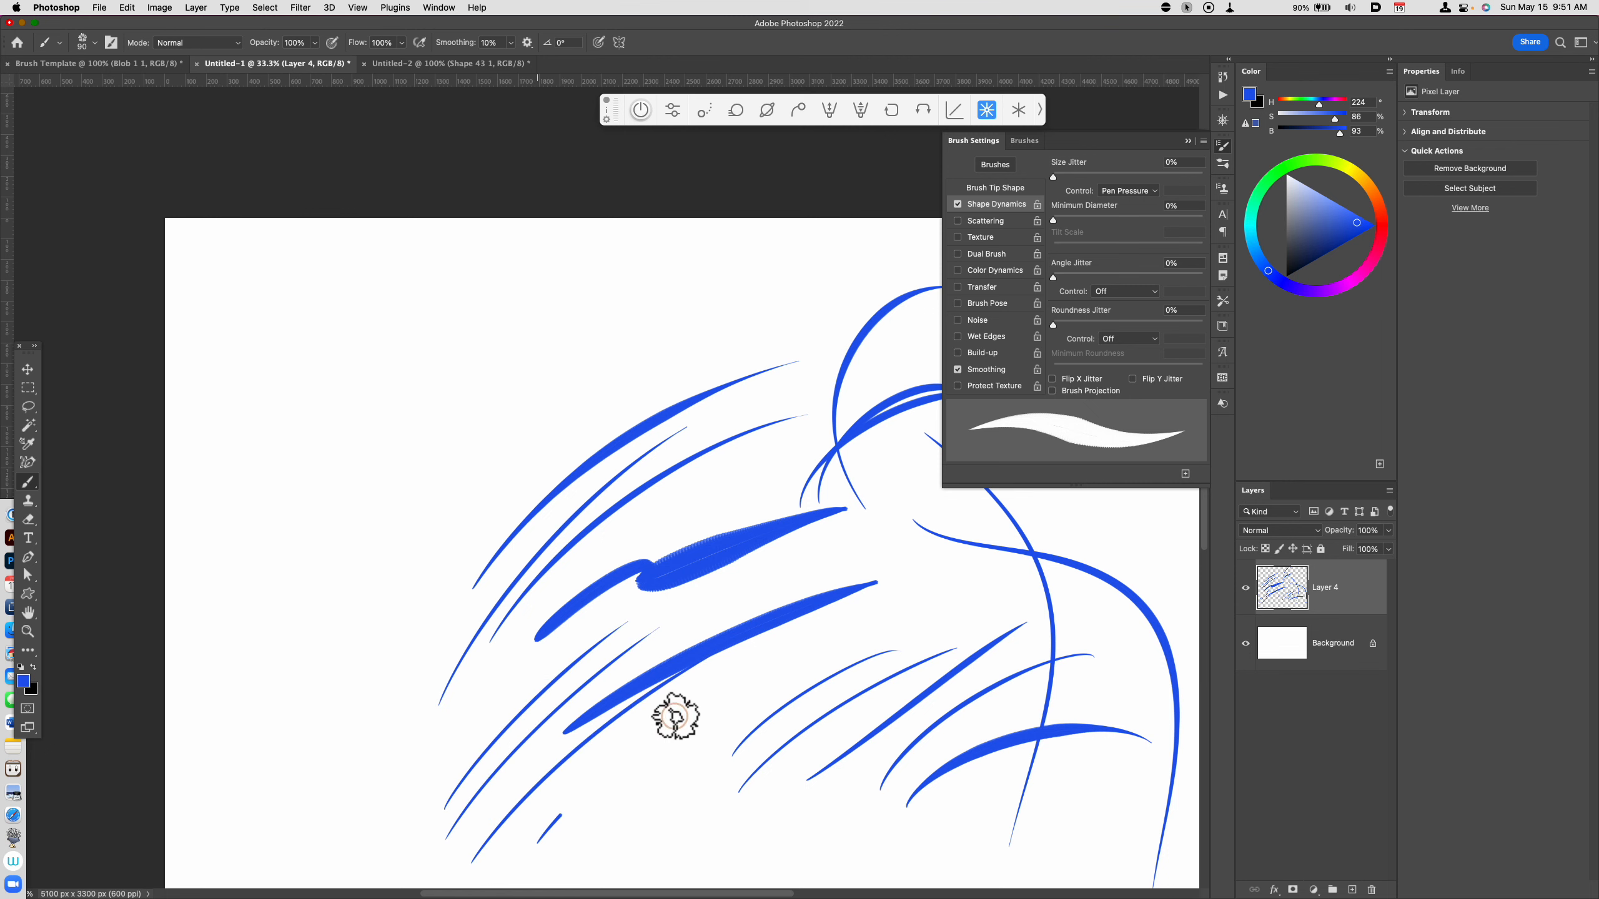
drag(675, 717, 818, 643)
mouse_move(632, 813)
mouse_down()
mouse_move(702, 737)
mouse_move(702, 778)
mouse_move(633, 833)
mouse_move(704, 770)
mouse_up()
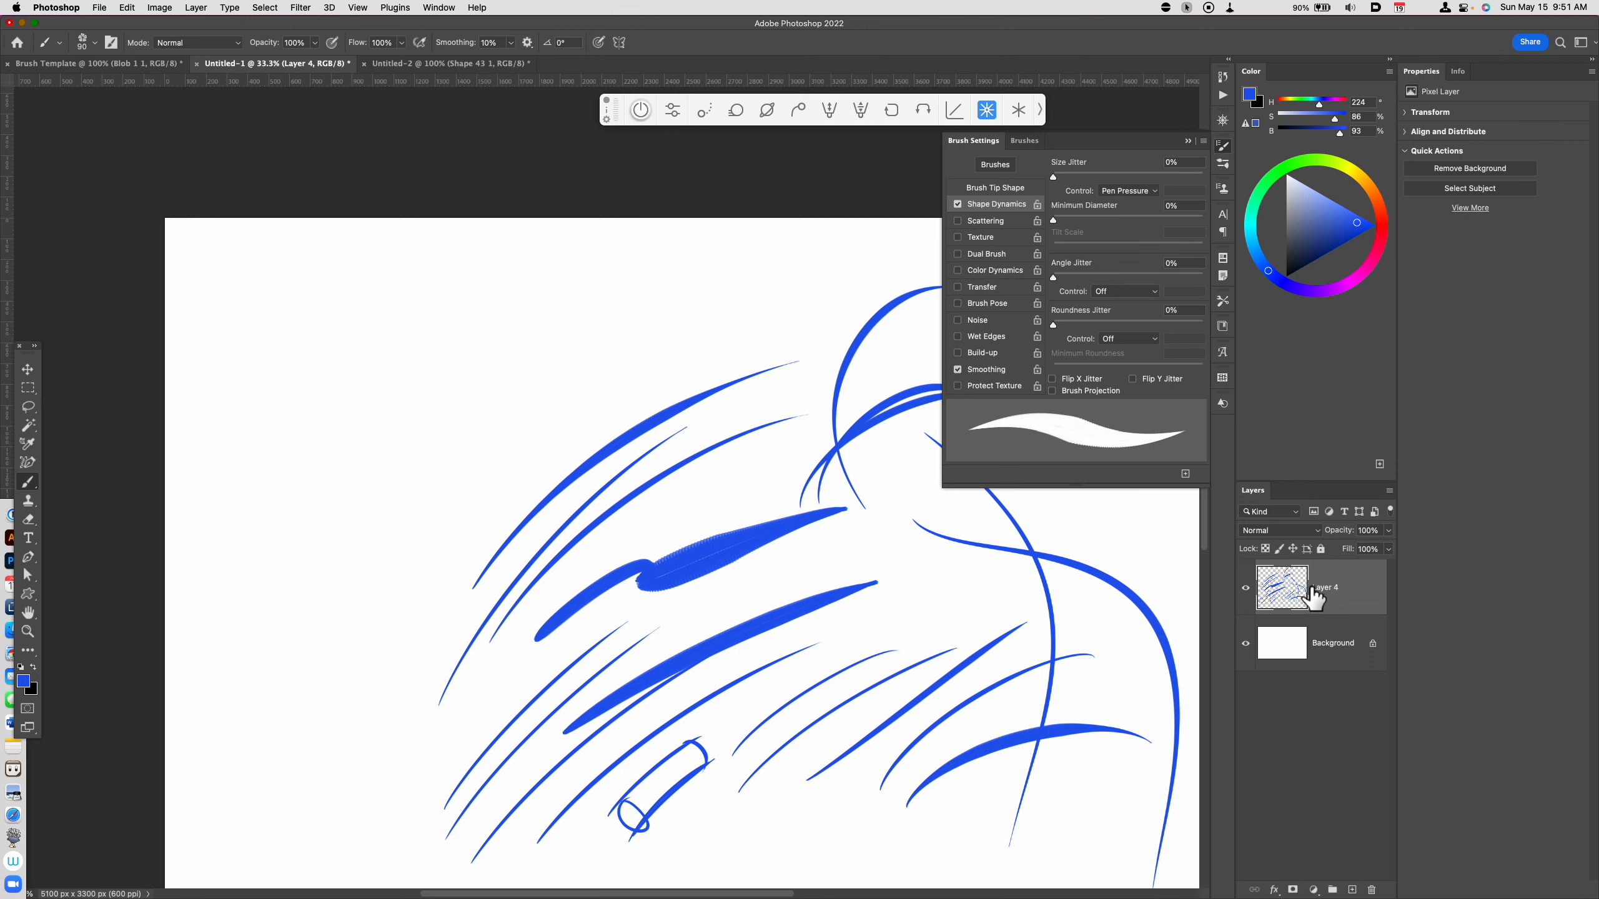
Step: Save the current brush as a new tool preset named KMS Sharp Flower Brush, without including colour
click(60, 43)
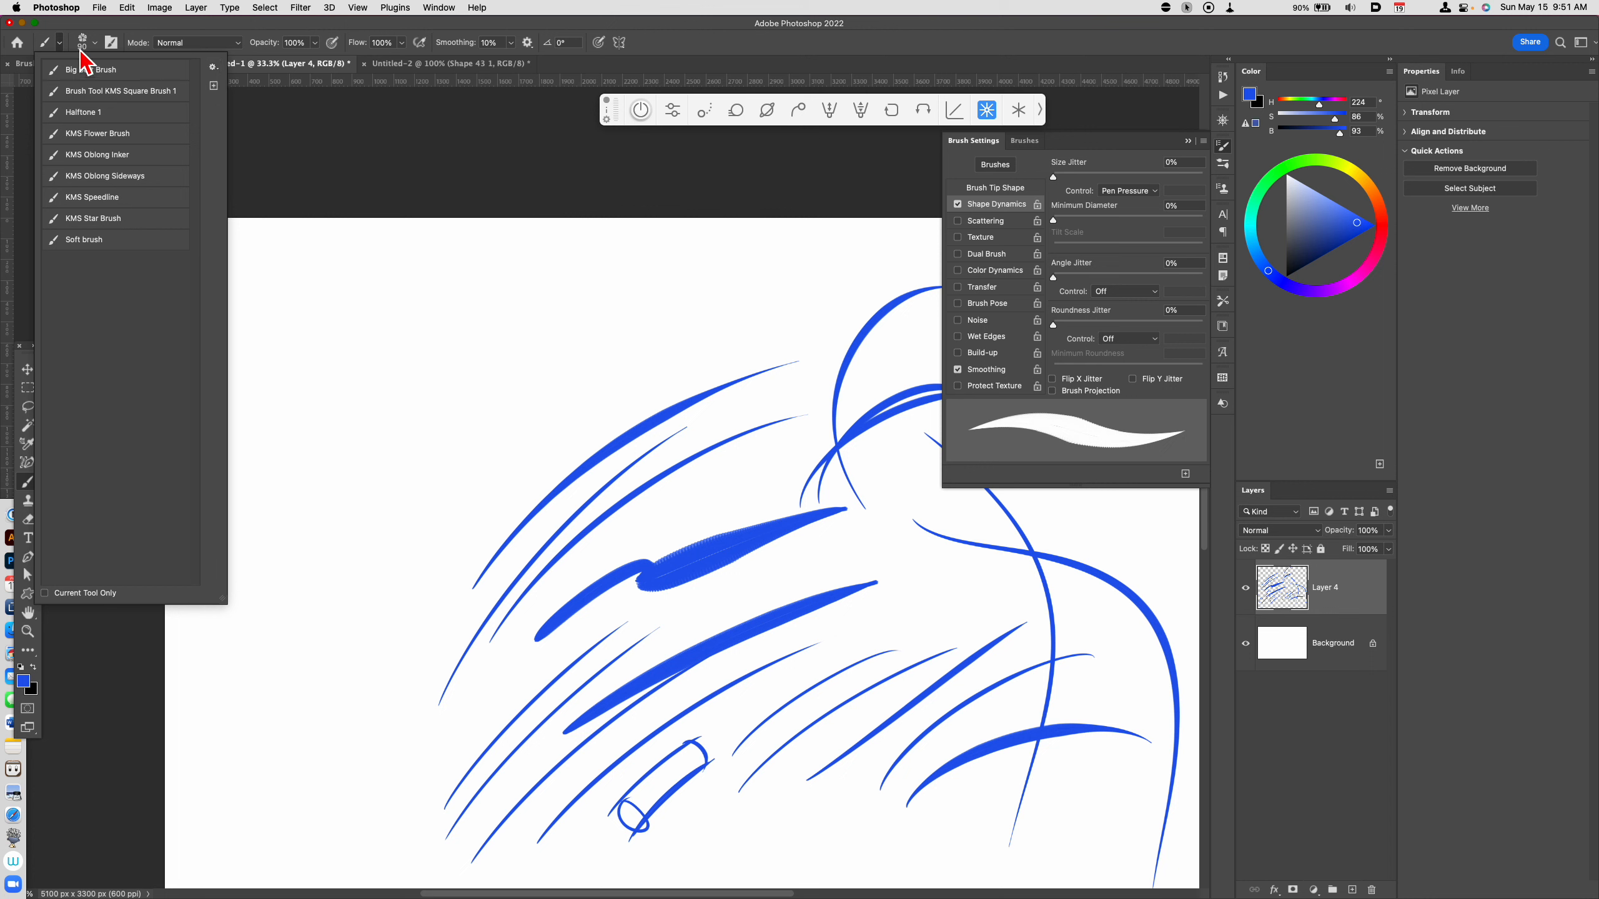
click(214, 66)
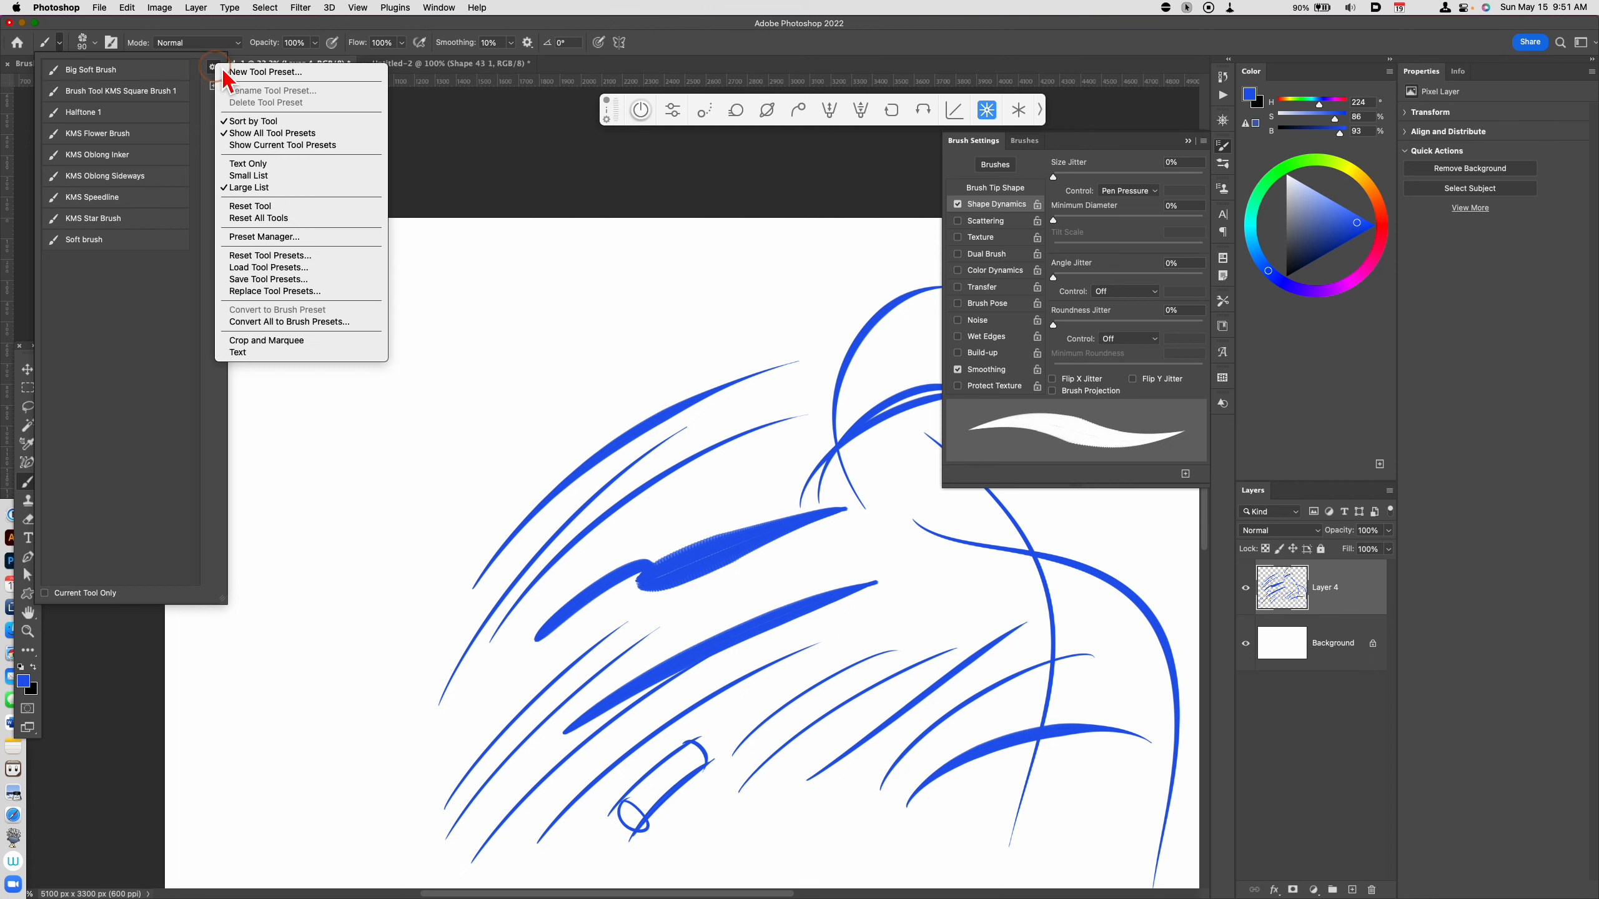
click(285, 73)
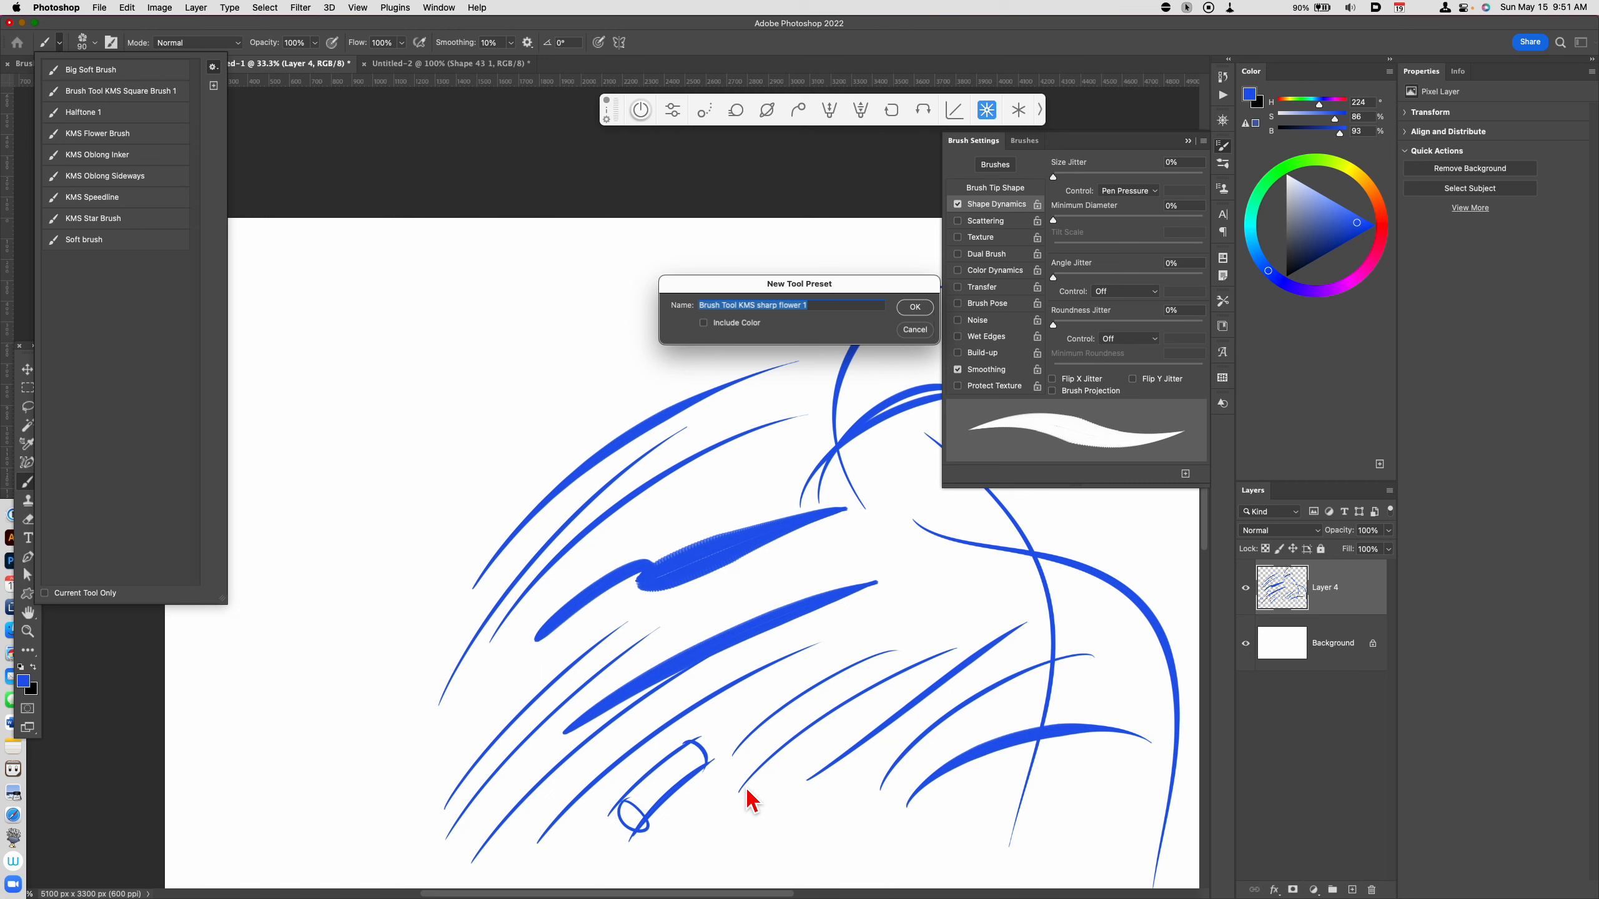
text(K)
click(918, 307)
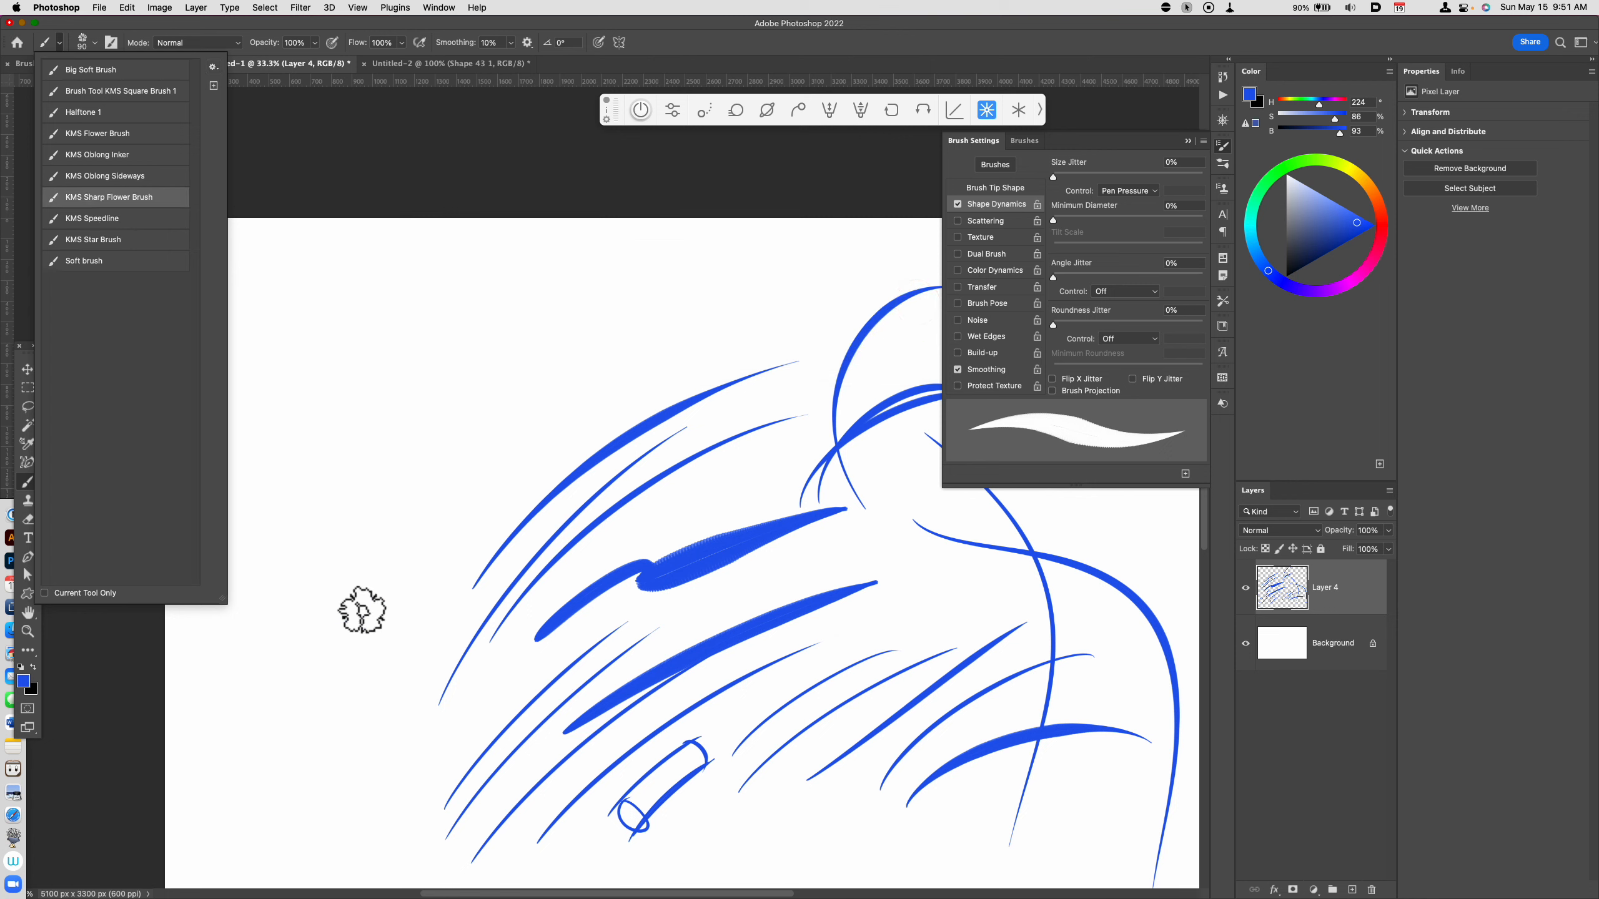
Step: Paint a few more curved test strokes with the saved brush, and clear all the strokes from Layer 4
mouse_move(342, 665)
mouse_down()
mouse_move(447, 493)
mouse_move(552, 417)
mouse_up()
mouse_move(369, 690)
mouse_down()
mouse_move(510, 491)
mouse_move(681, 376)
mouse_up()
key(super+a)
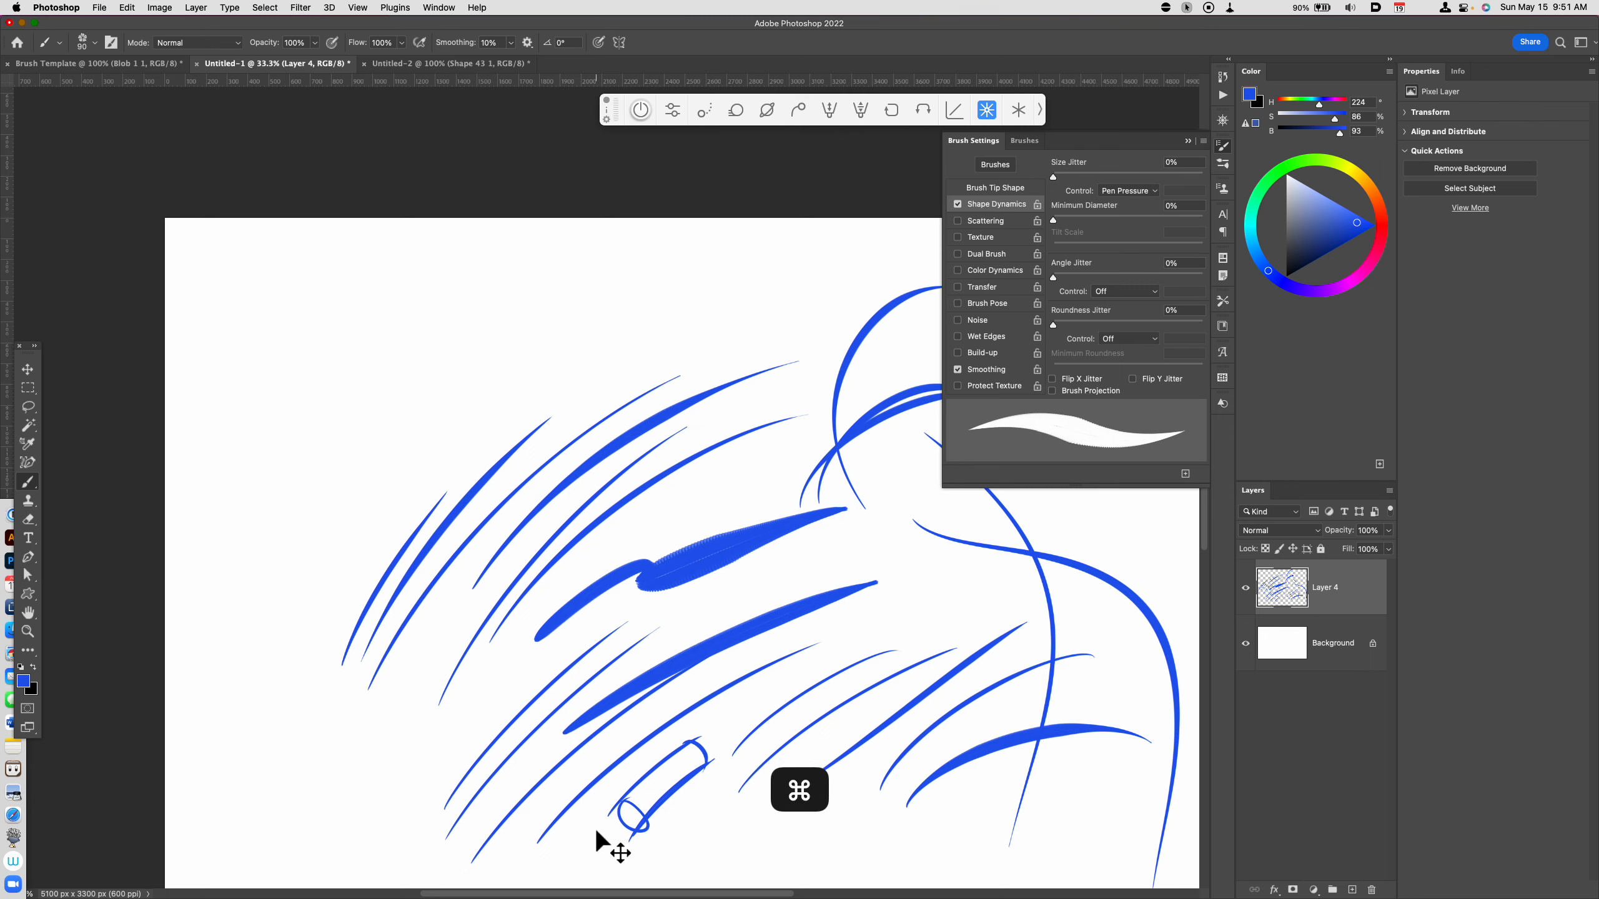
key(super+x)
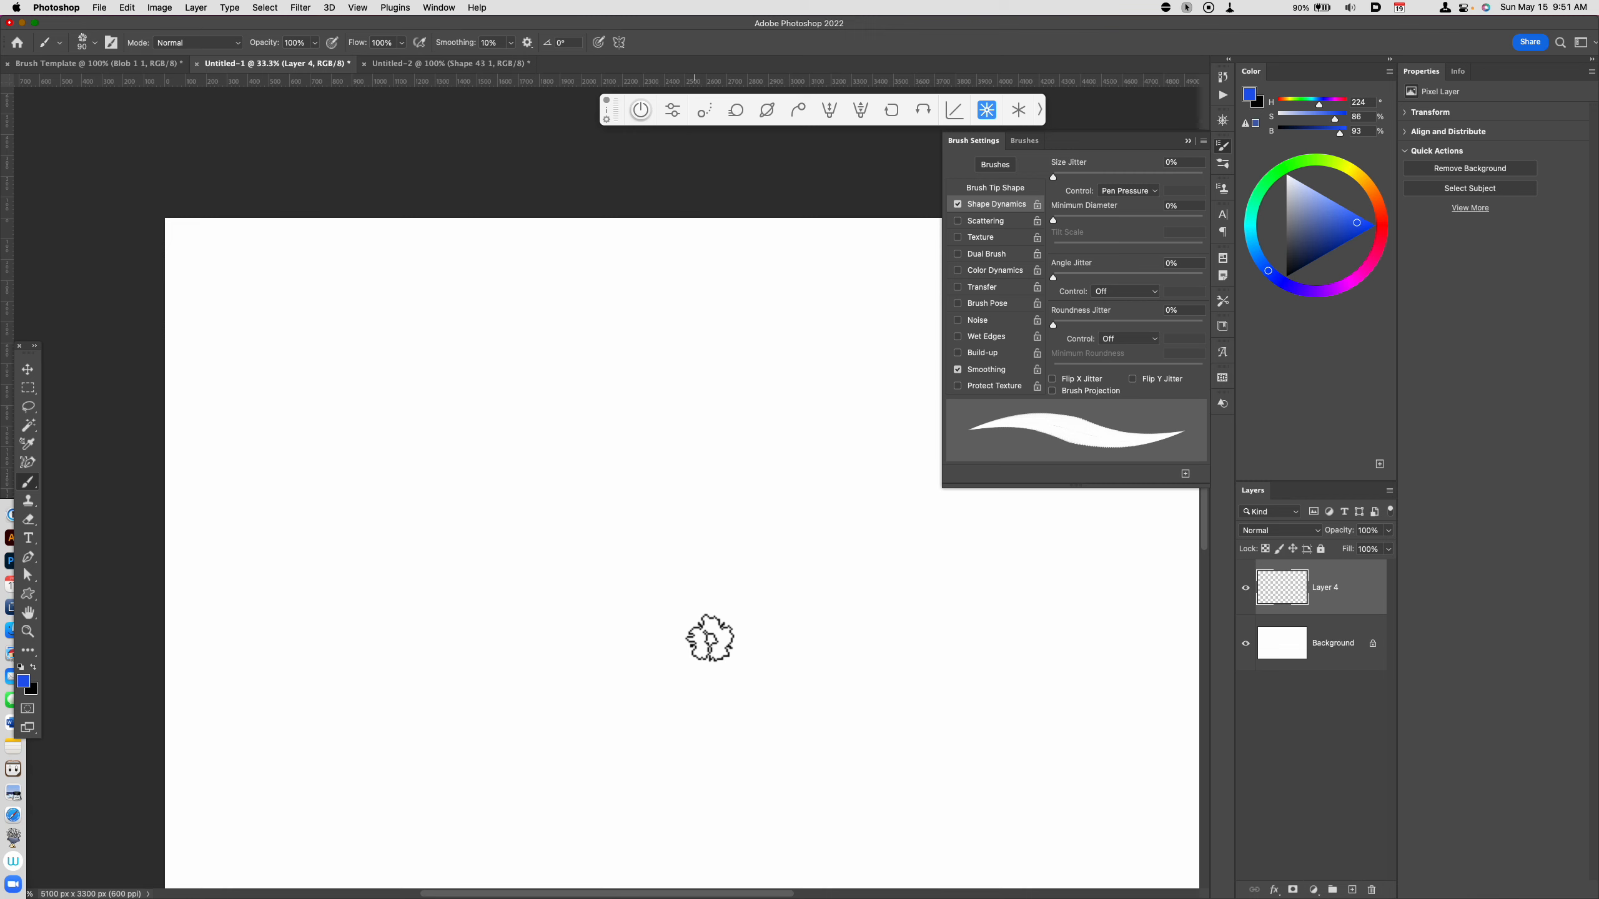
Step: Show the brush tip shape settings and paint three tapered diagonal strokes near the canvas centre with the 90 px sharp flower brush
click(1015, 188)
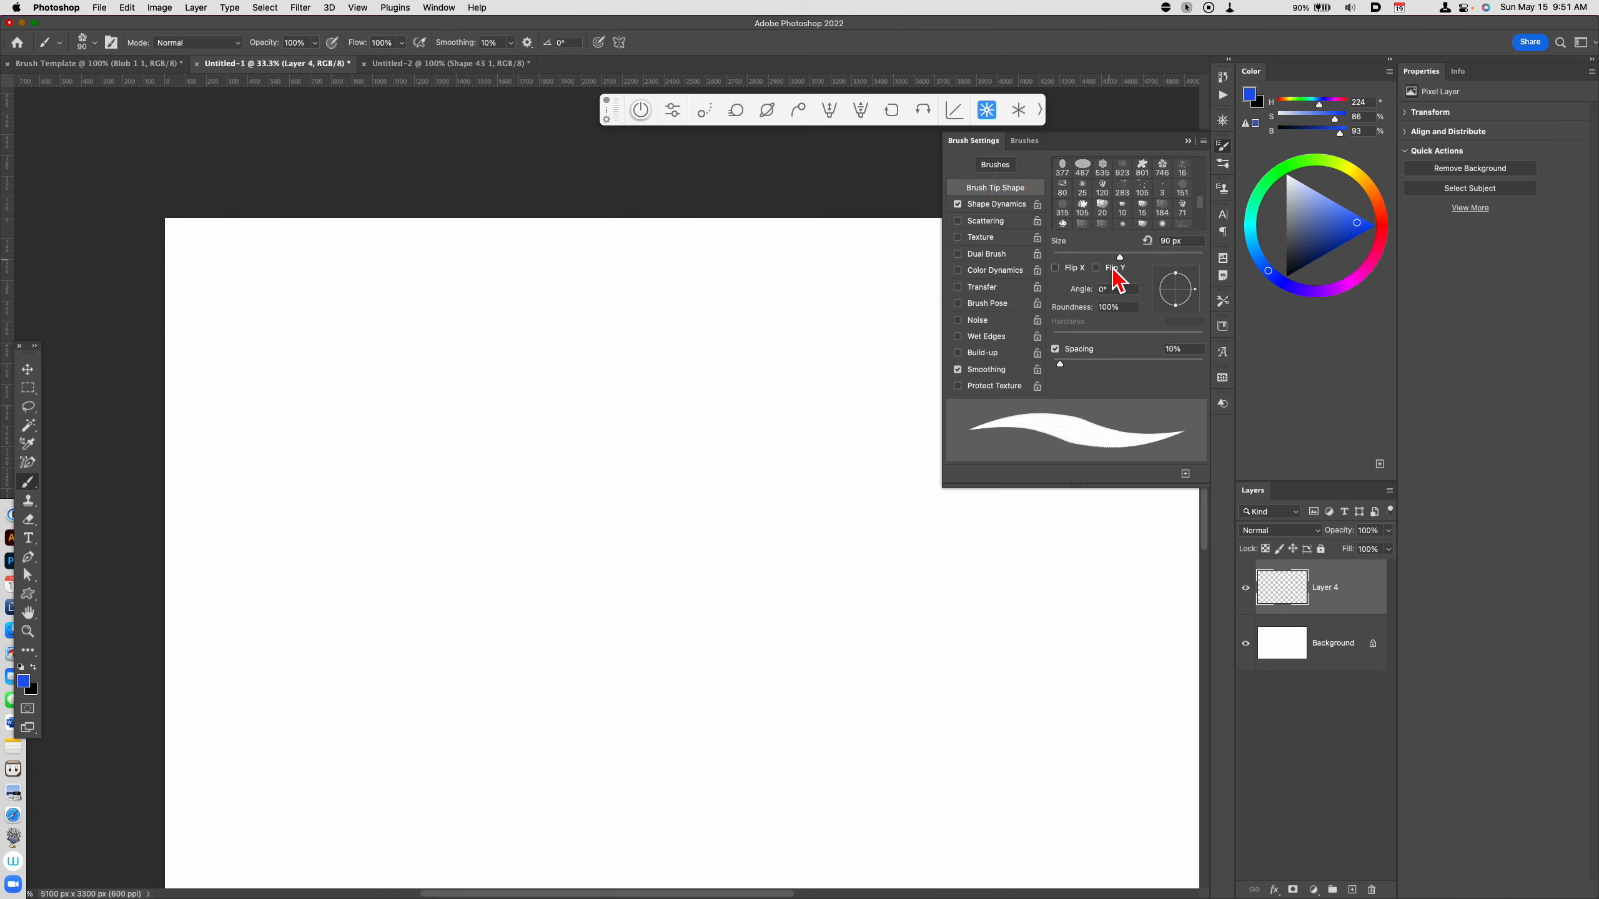
drag(584, 687, 724, 562)
mouse_move(578, 715)
mouse_down()
mouse_move(774, 554)
mouse_move(823, 570)
mouse_up()
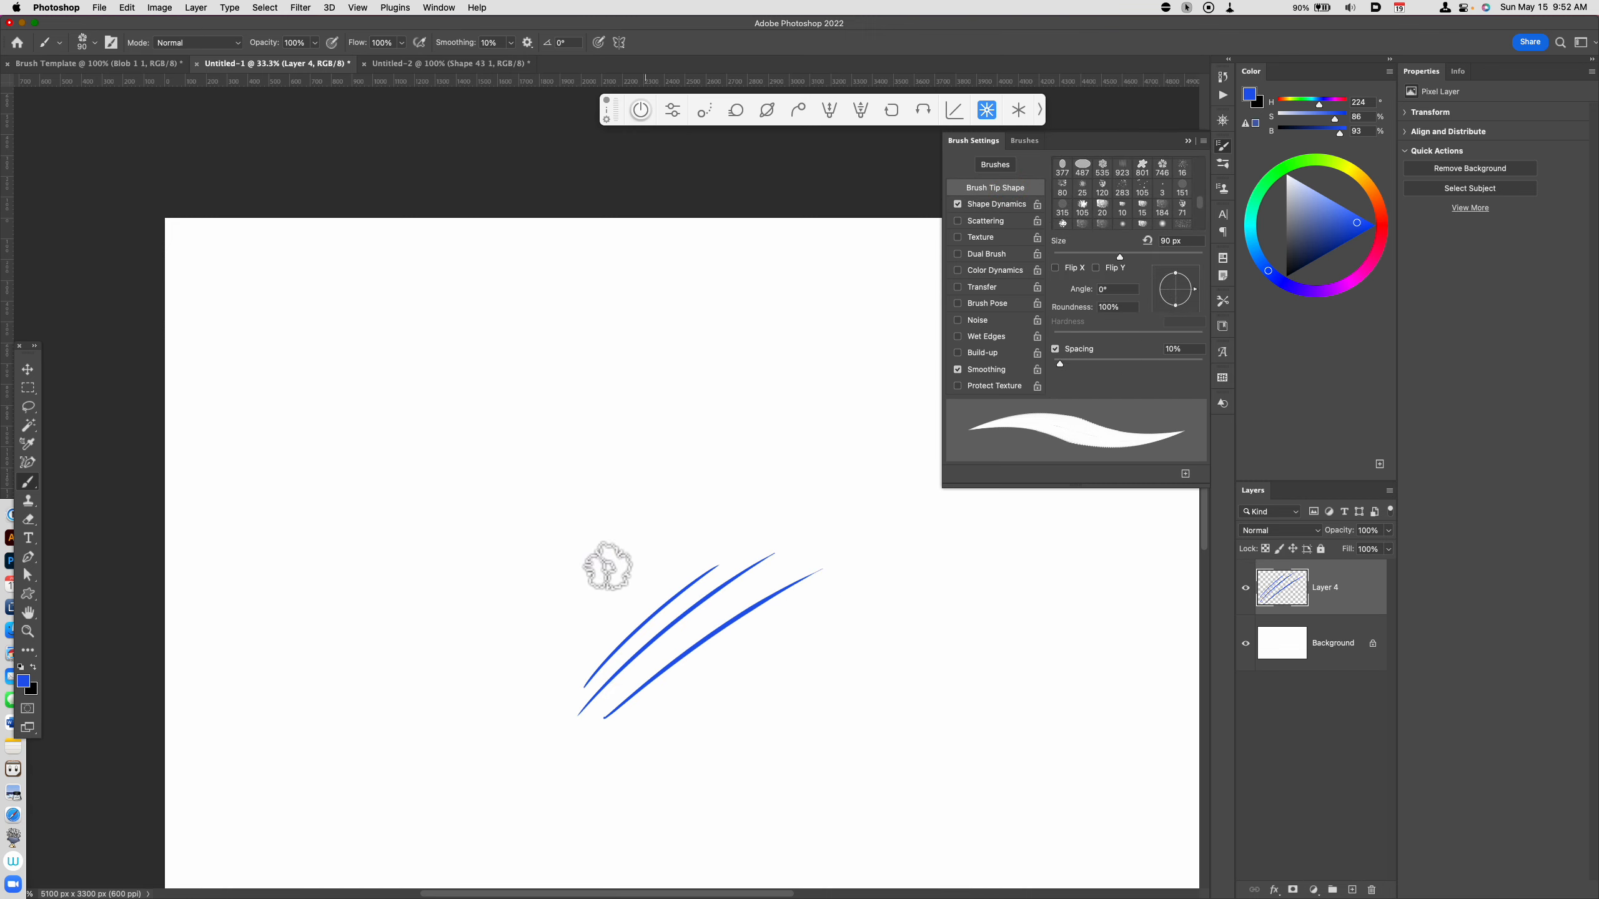
Step: Switch to the KMS Flower Brush tool preset and paint three long tapered curves above and beside the existing strokes
click(60, 42)
click(140, 135)
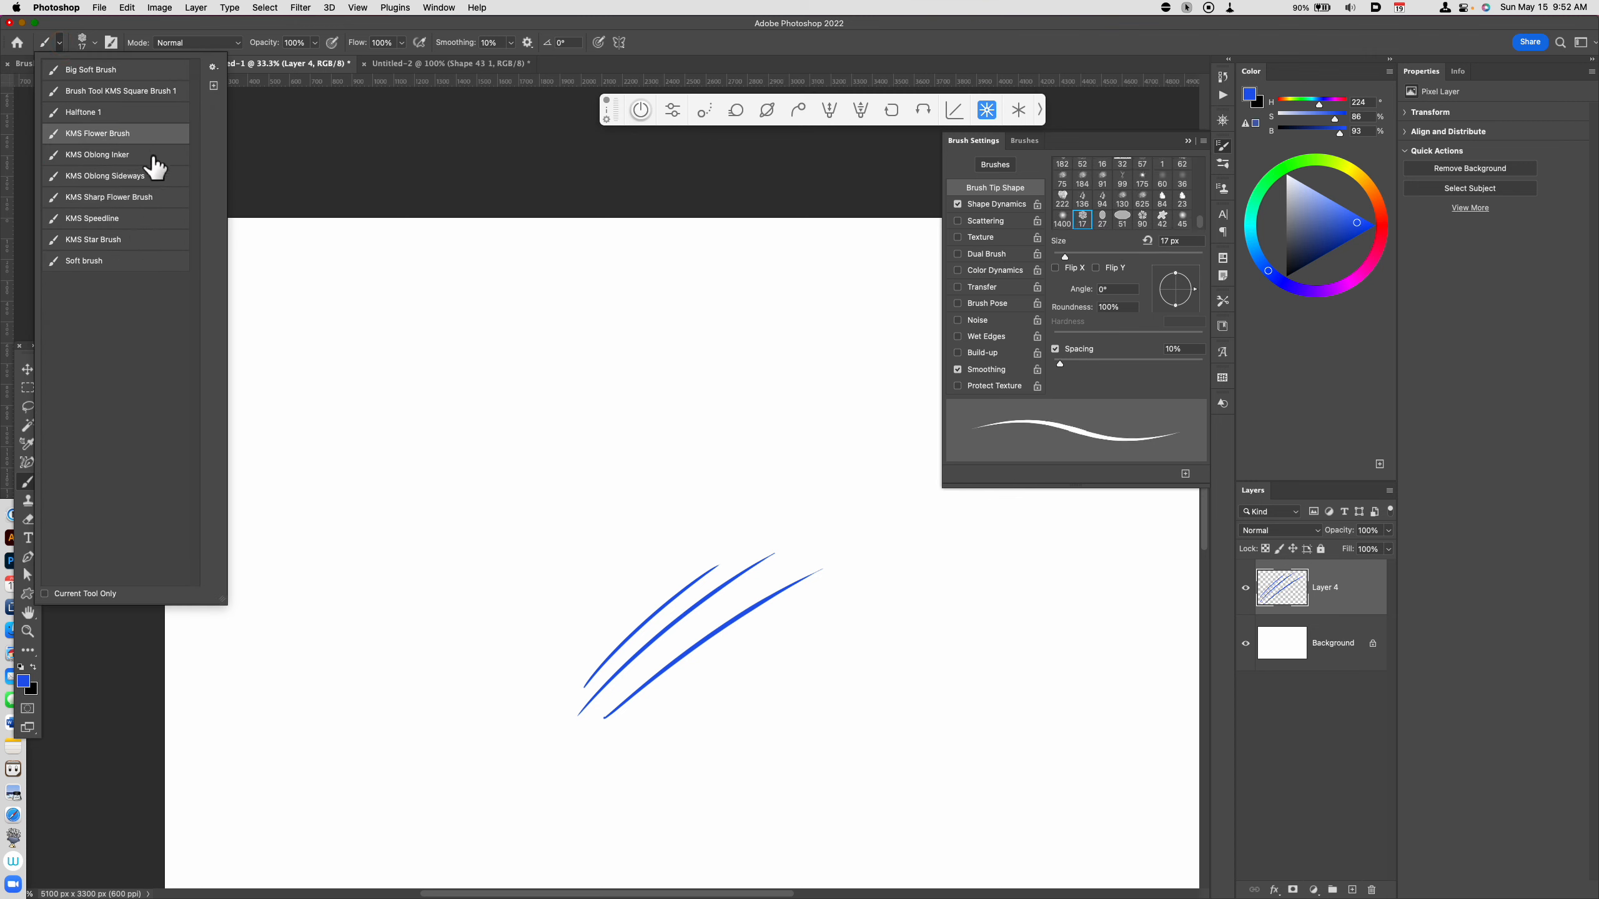
drag(420, 607, 576, 453)
drag(421, 655, 705, 417)
drag(443, 690, 761, 439)
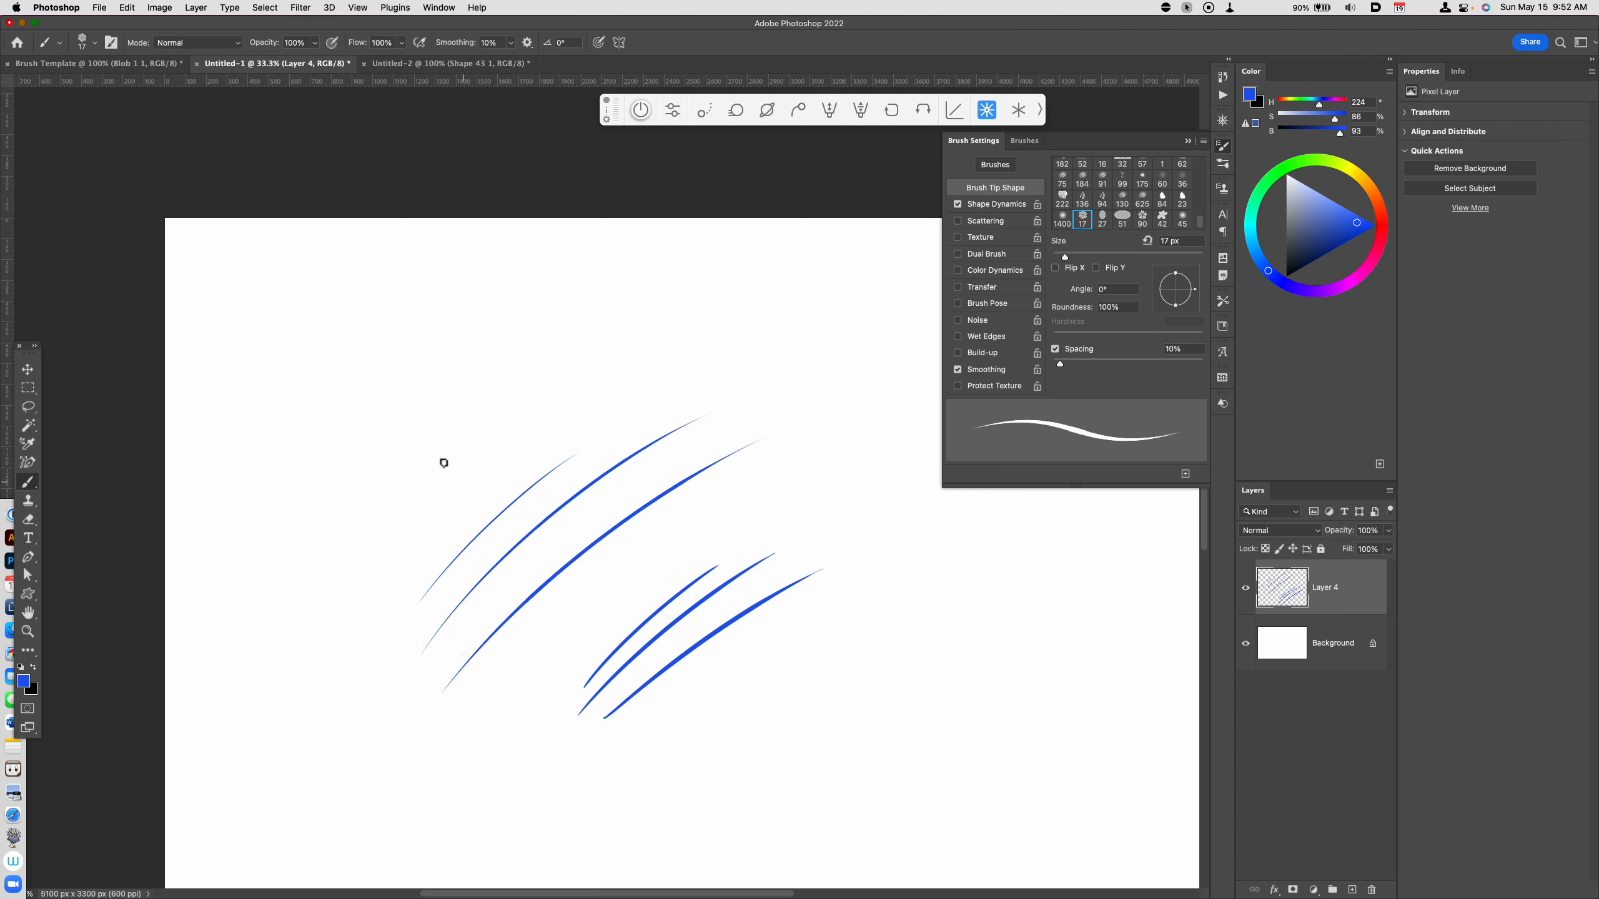
Step: Switch to the KMS Star Brush tool preset and paint four parallel tapered curves up and left of the flower brush strokes
click(95, 43)
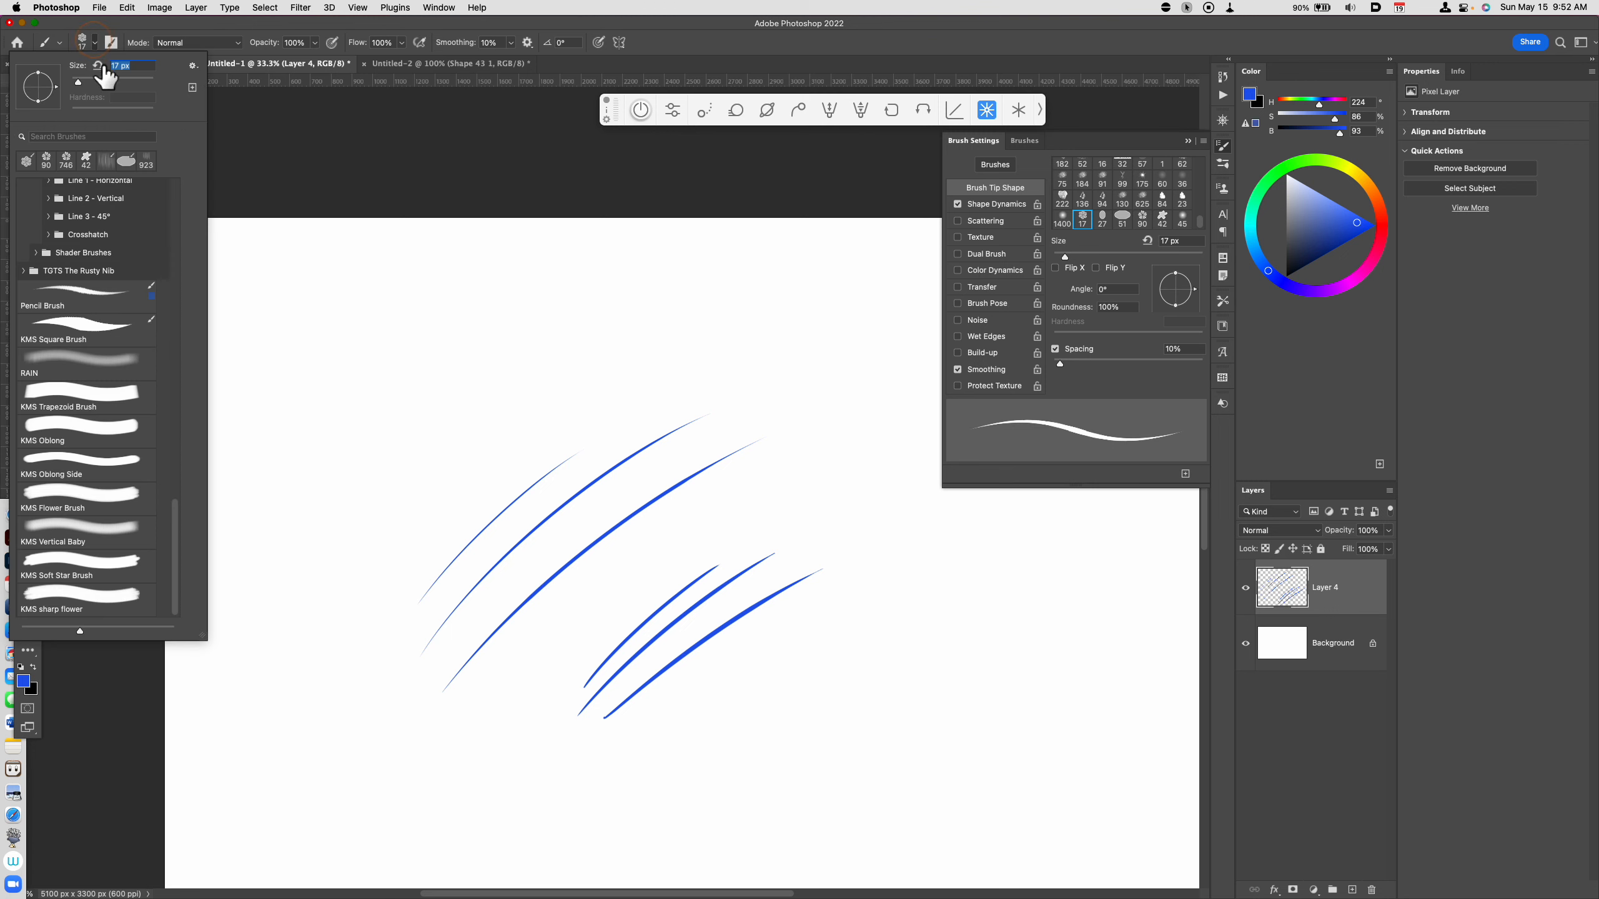
click(60, 42)
click(119, 240)
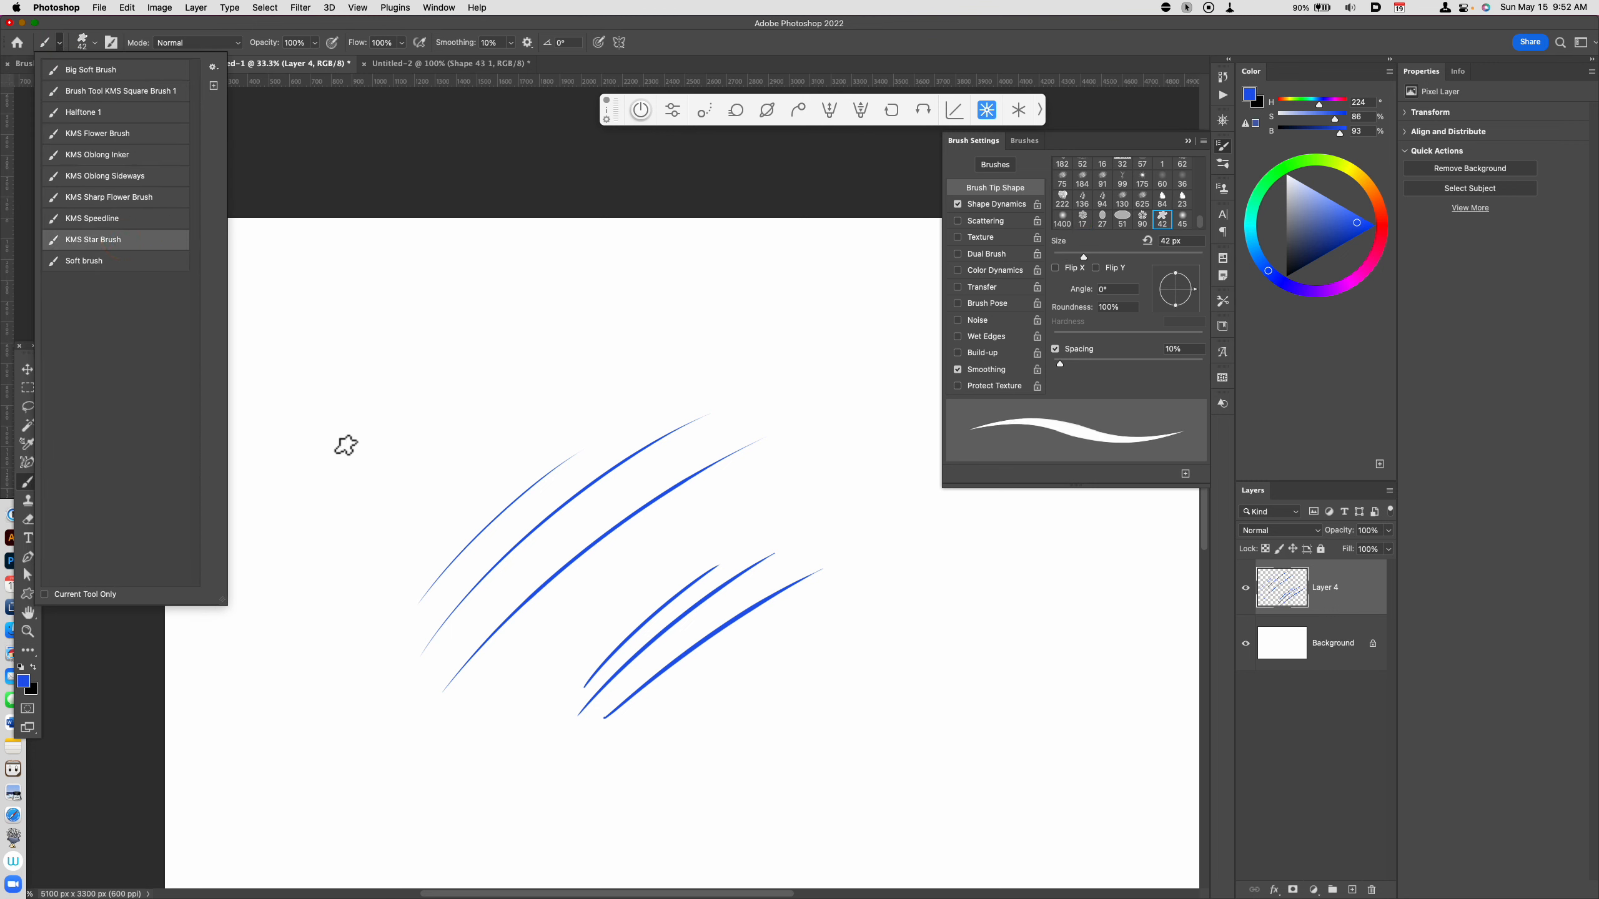
drag(338, 465, 514, 297)
drag(352, 518, 570, 306)
drag(348, 561, 641, 304)
drag(369, 589, 696, 337)
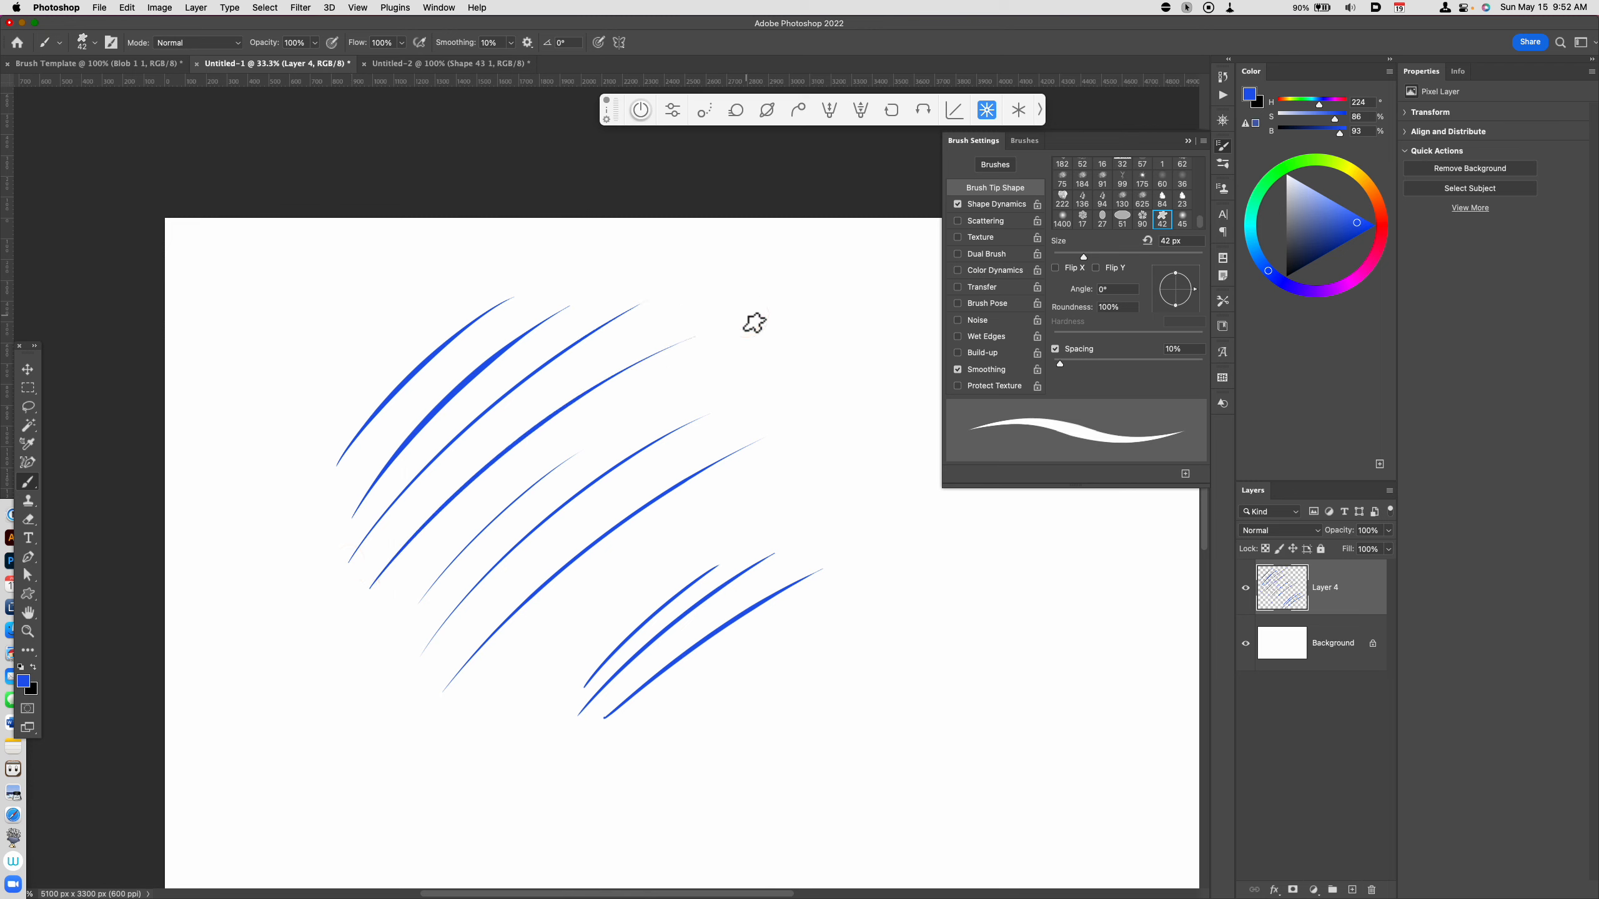